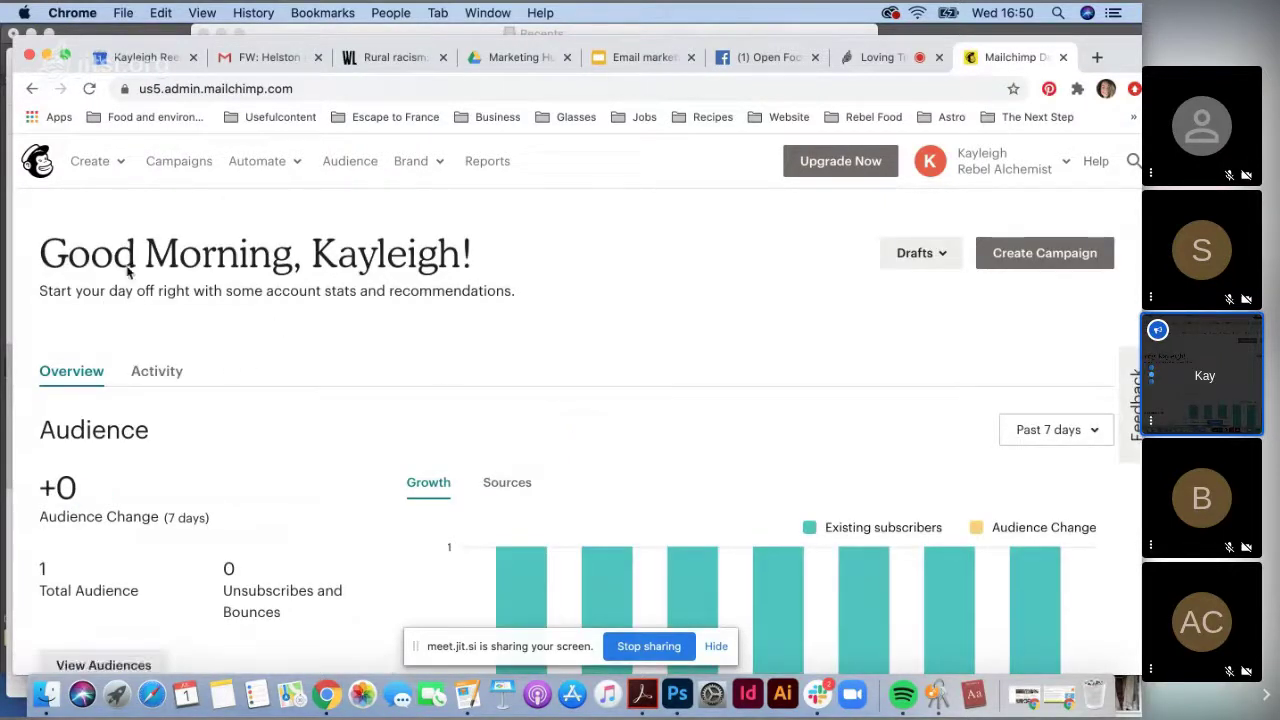
Open the audience's GDPR fields and settings and make sure GDPR fields are enabled on signup forms.
click(348, 163)
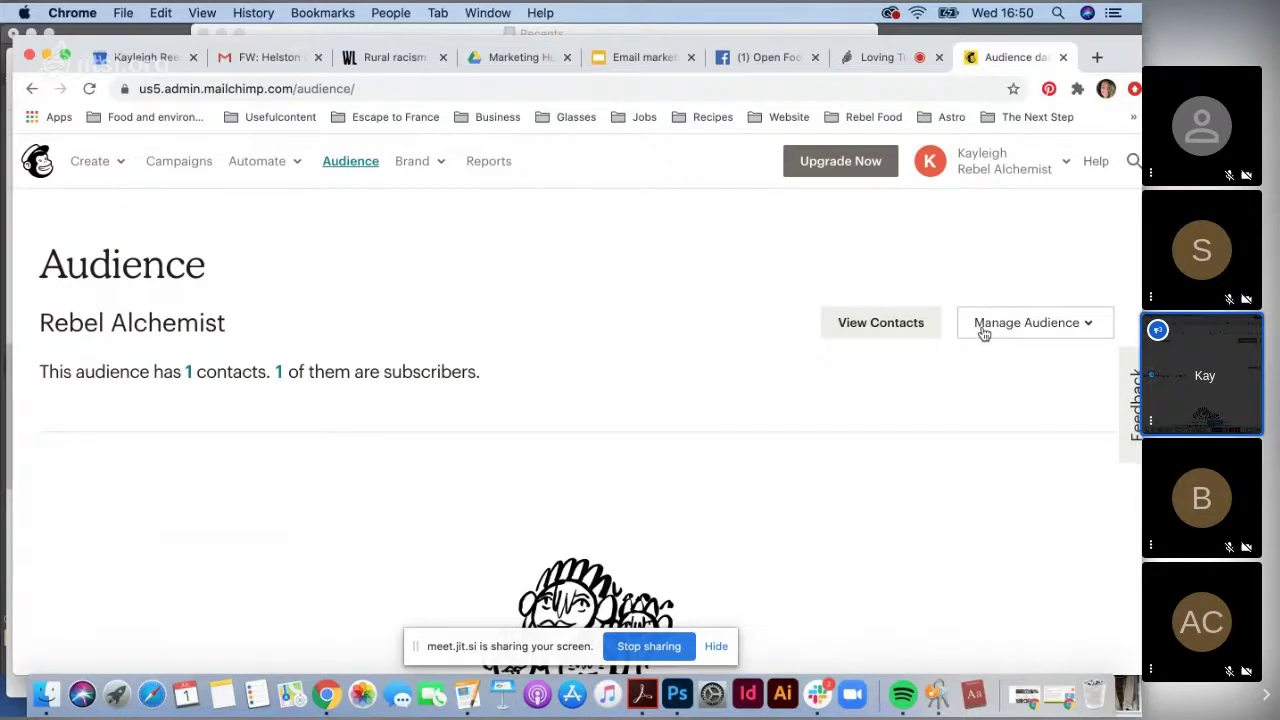
click(984, 333)
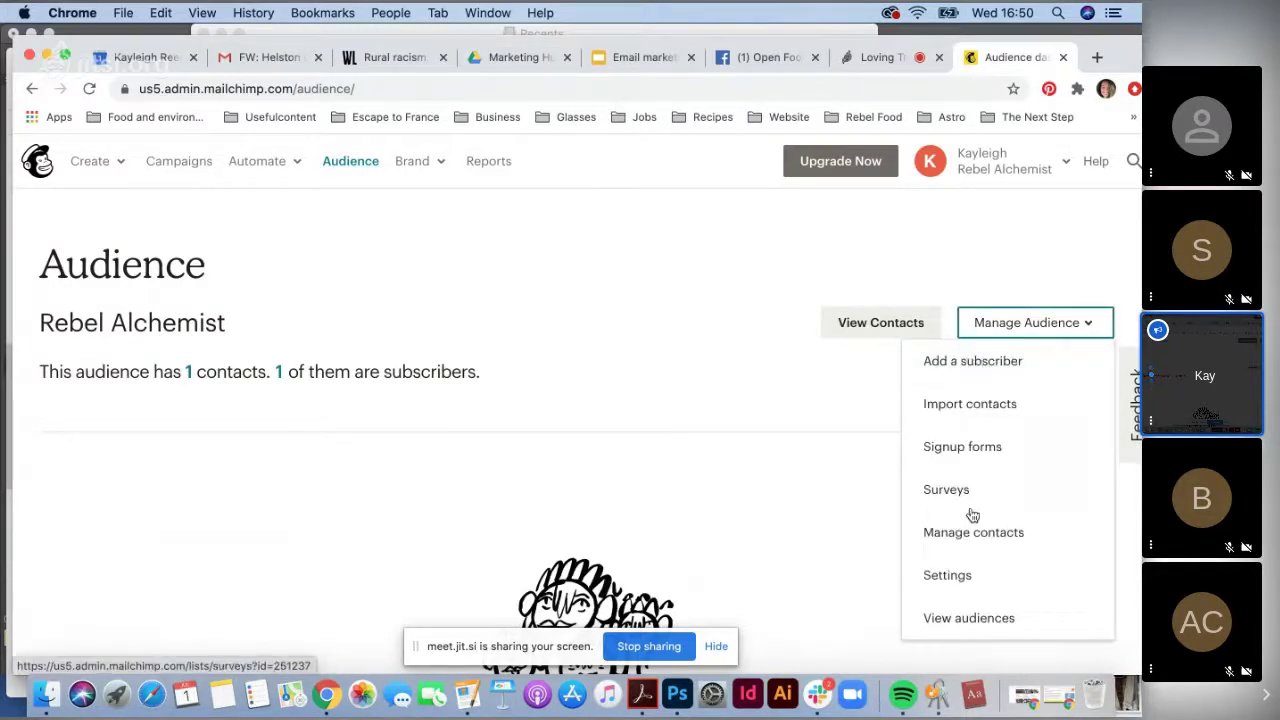
click(977, 582)
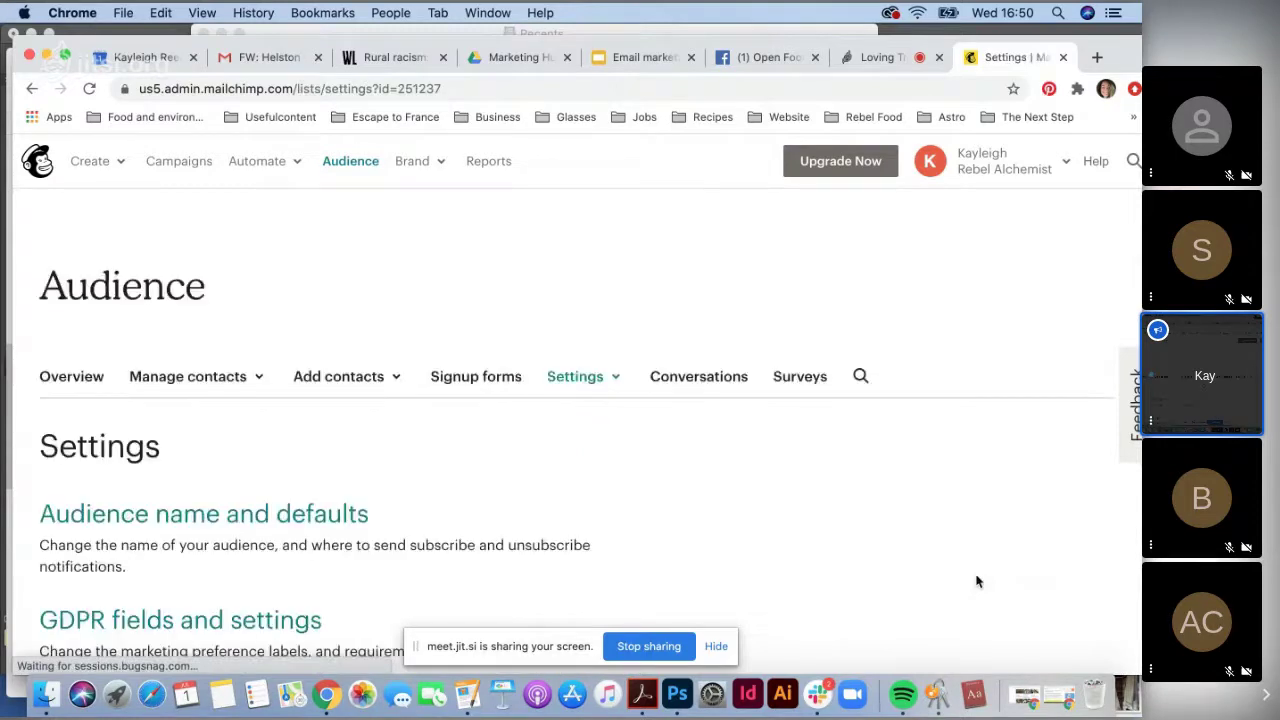
scroll(749, 514, down, 5)
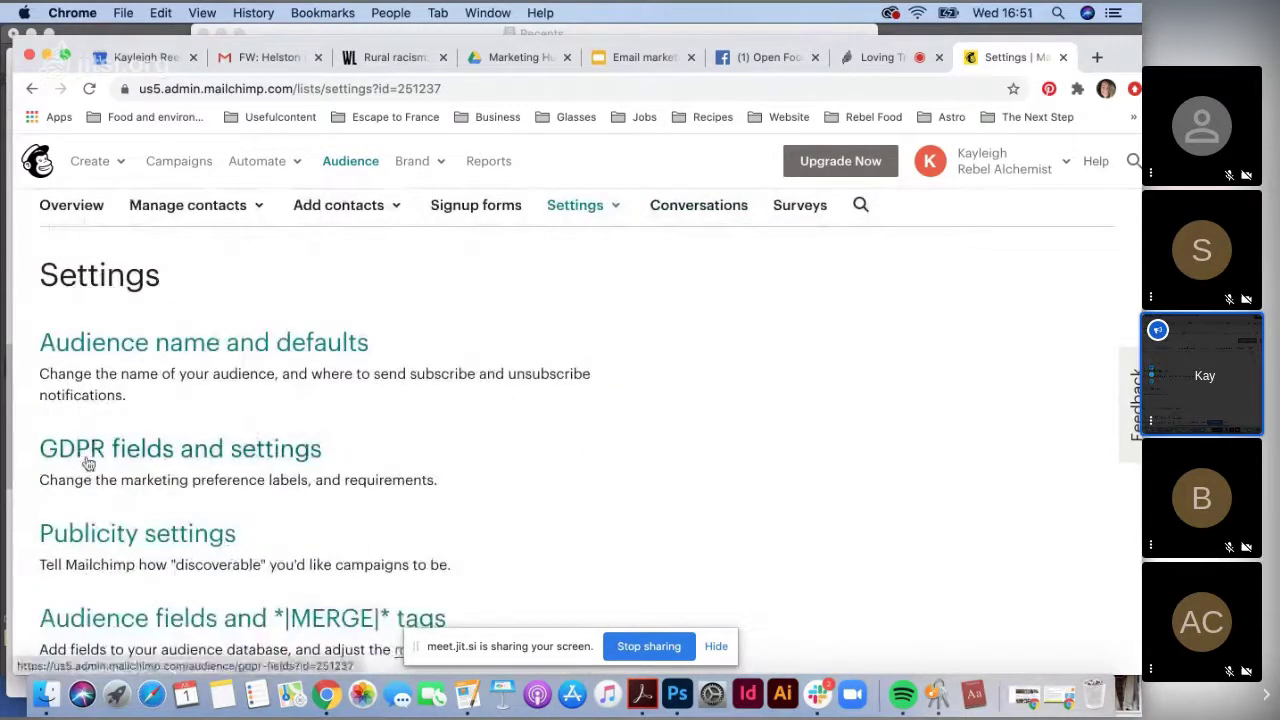
click(229, 458)
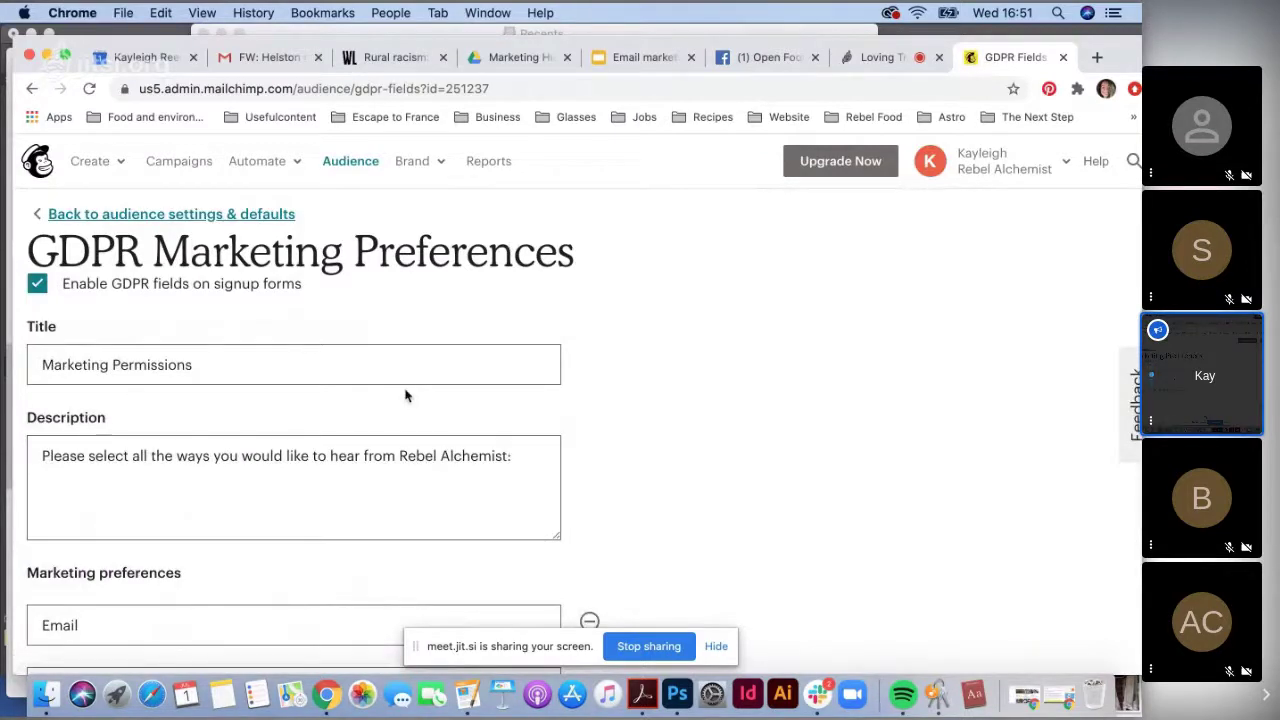
click(37, 284)
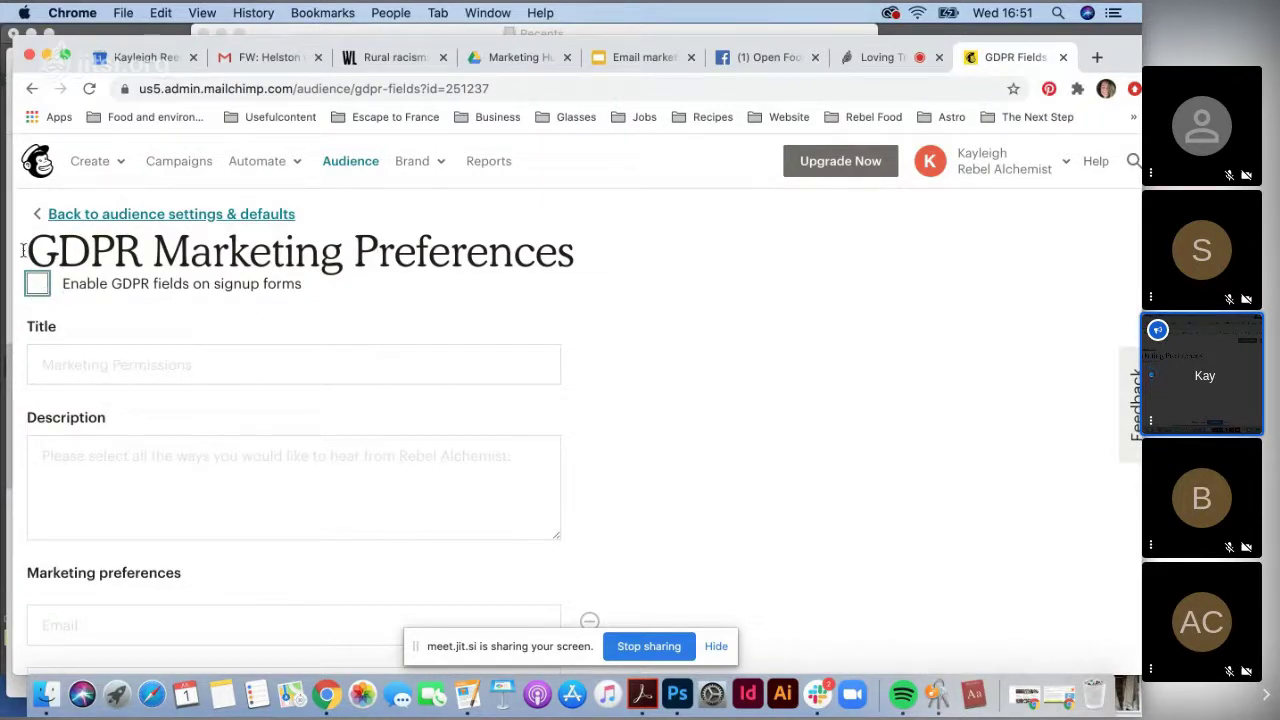
click(37, 284)
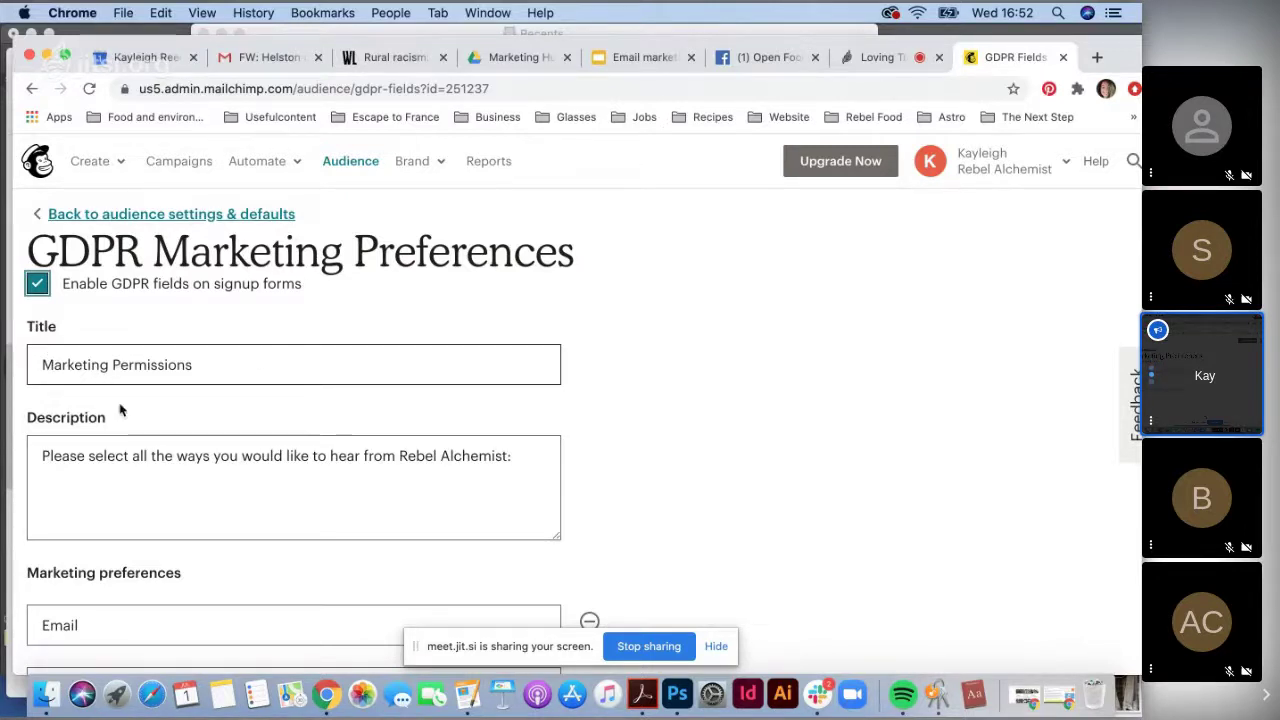
Insert two blank lines above the default text in the GDPR Description field.
scroll(206, 394, down, 1)
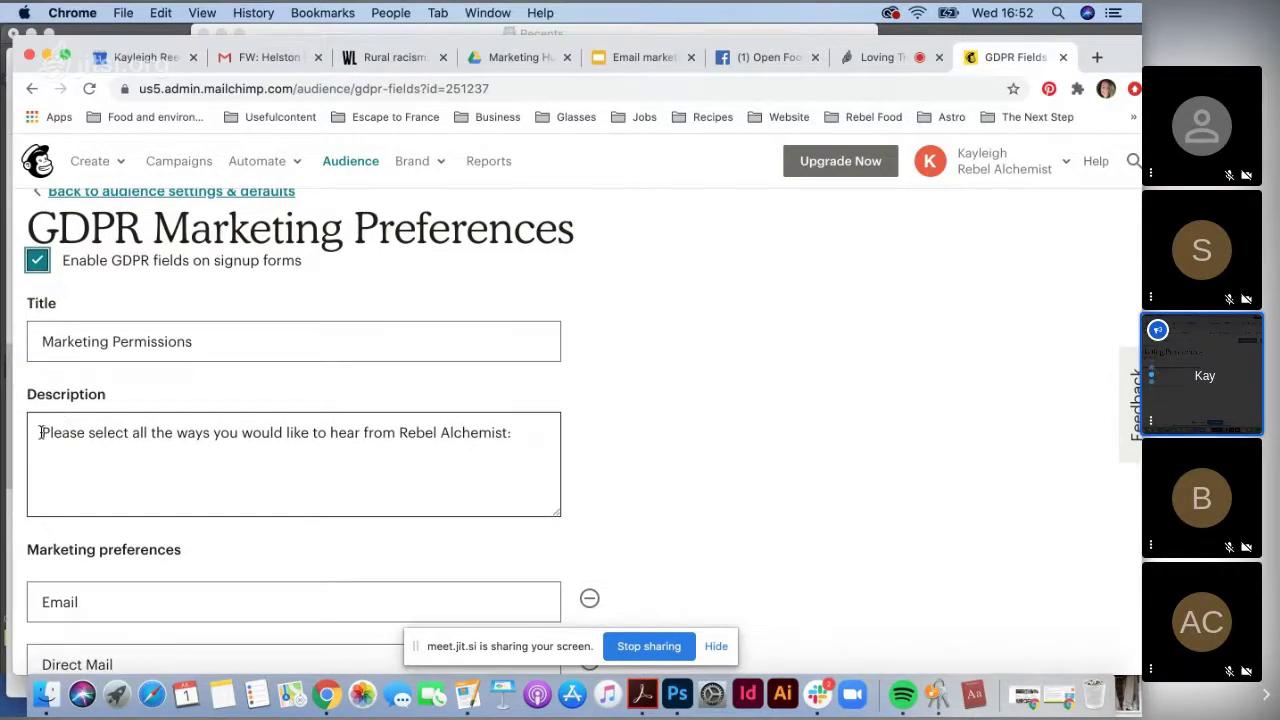
click(157, 471)
key(Return)
key(Return)
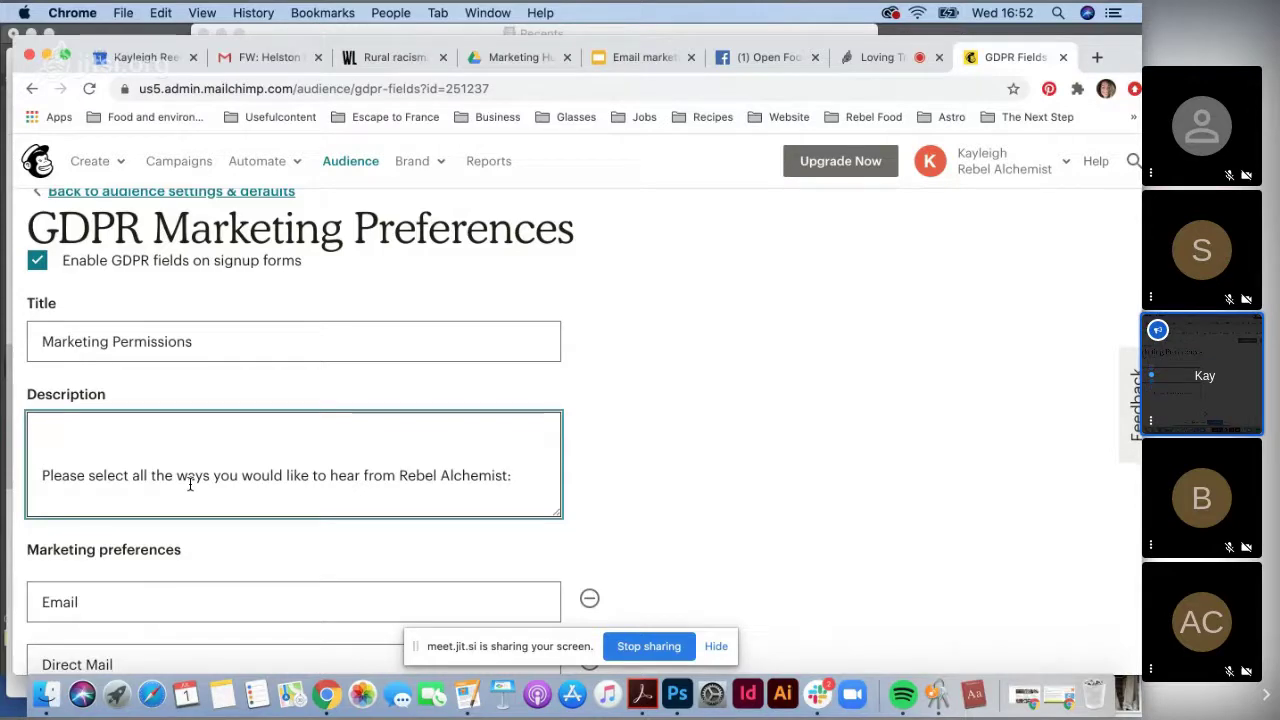
Copy the example text beginning "Please support us by allowing us to keep in touch" from presentation slide 8 and paste it above the default Description text.
click(640, 57)
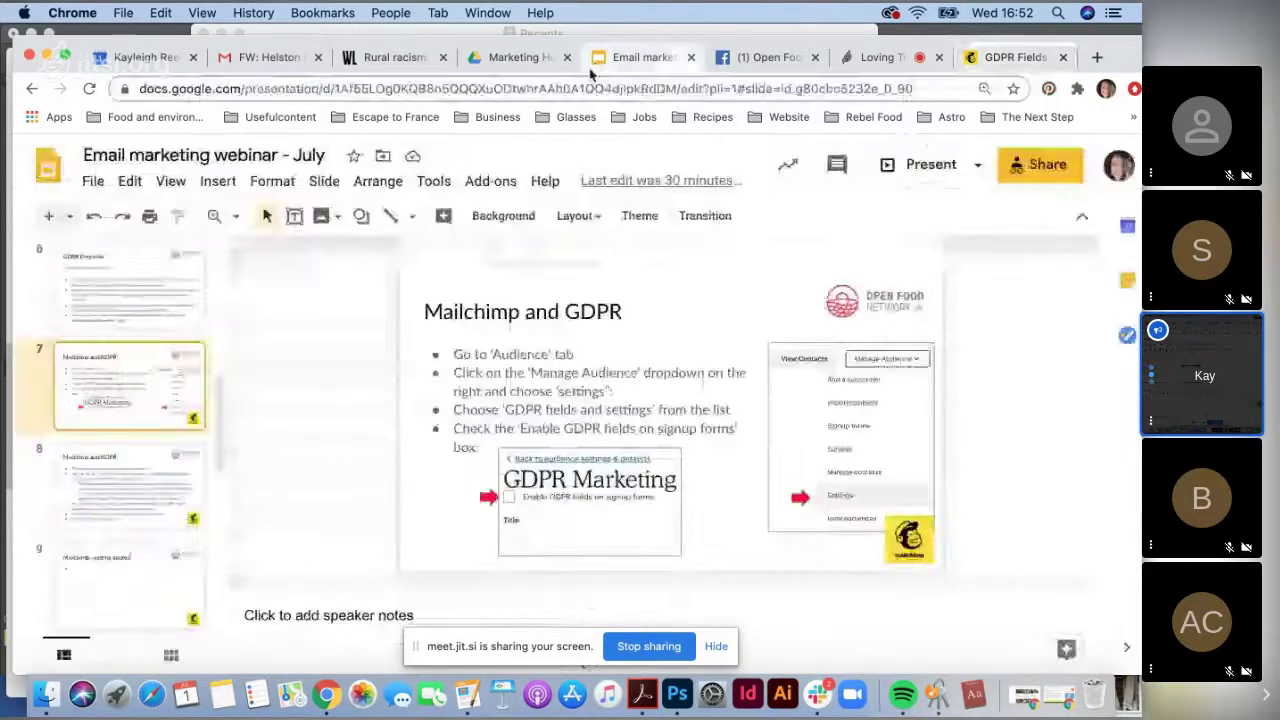
click(106, 484)
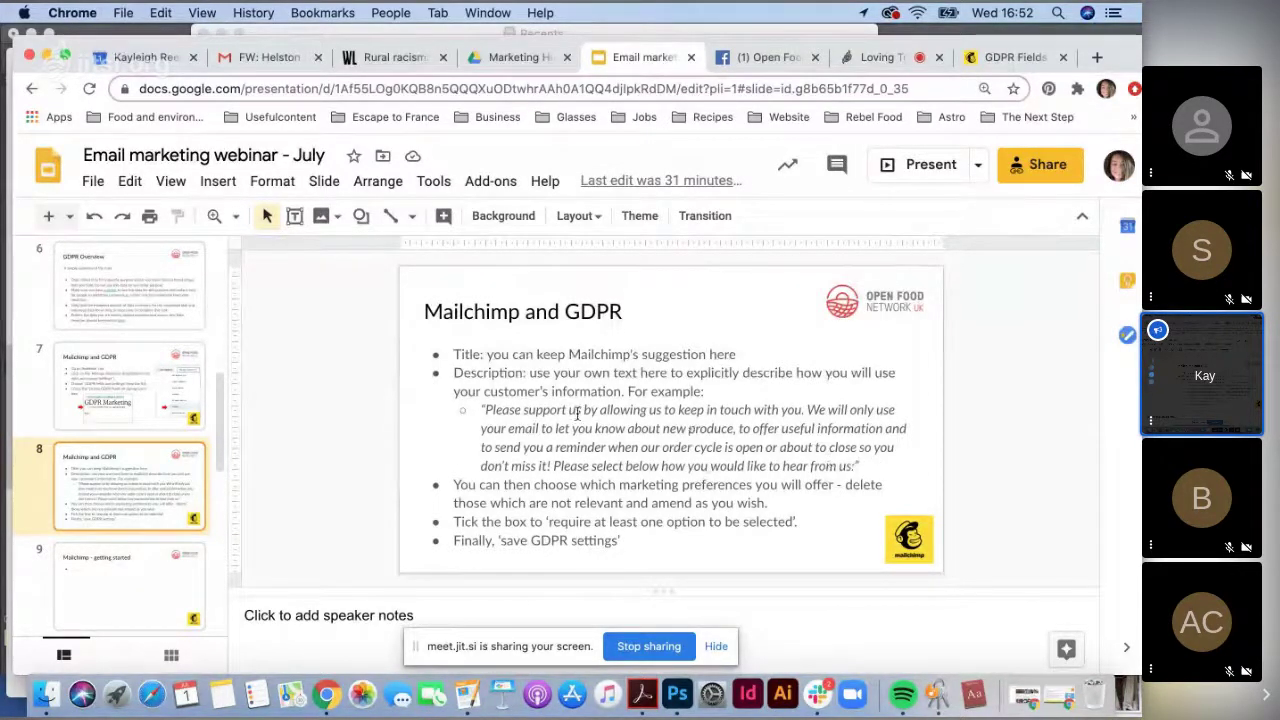
drag(855, 466, 486, 410)
key(super+c)
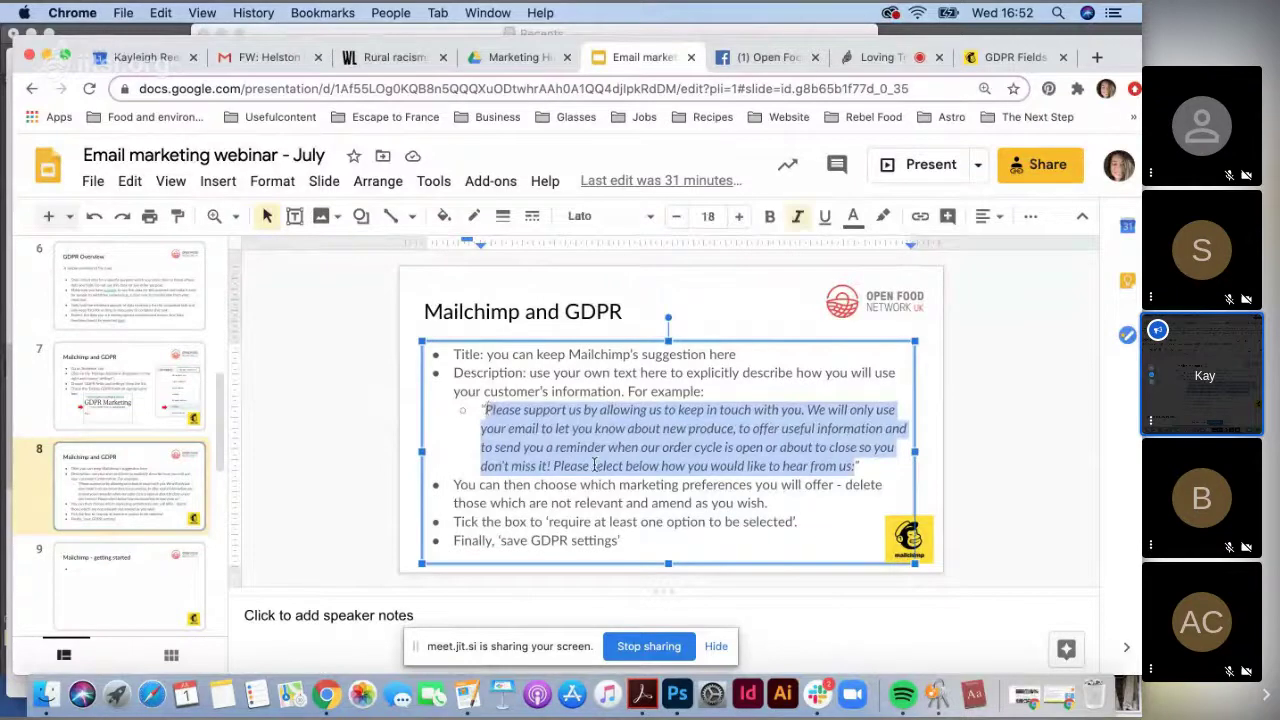
click(1007, 57)
click(123, 414)
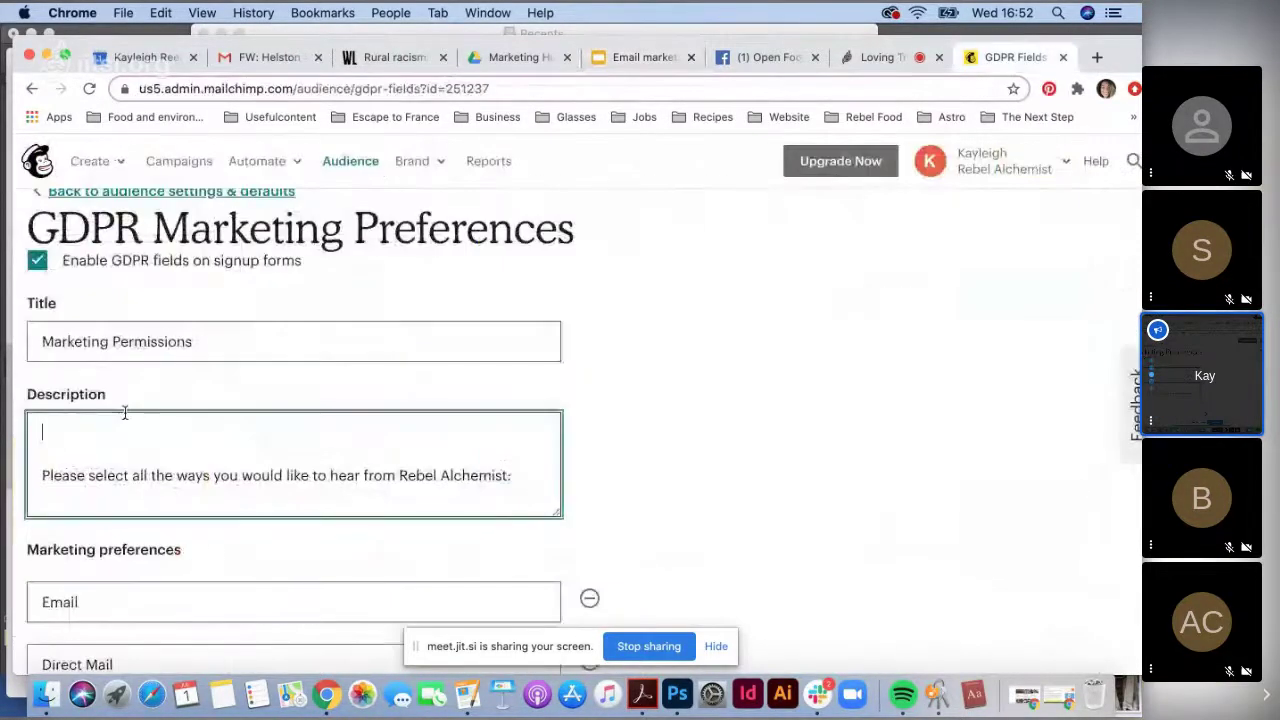
key(super+v)
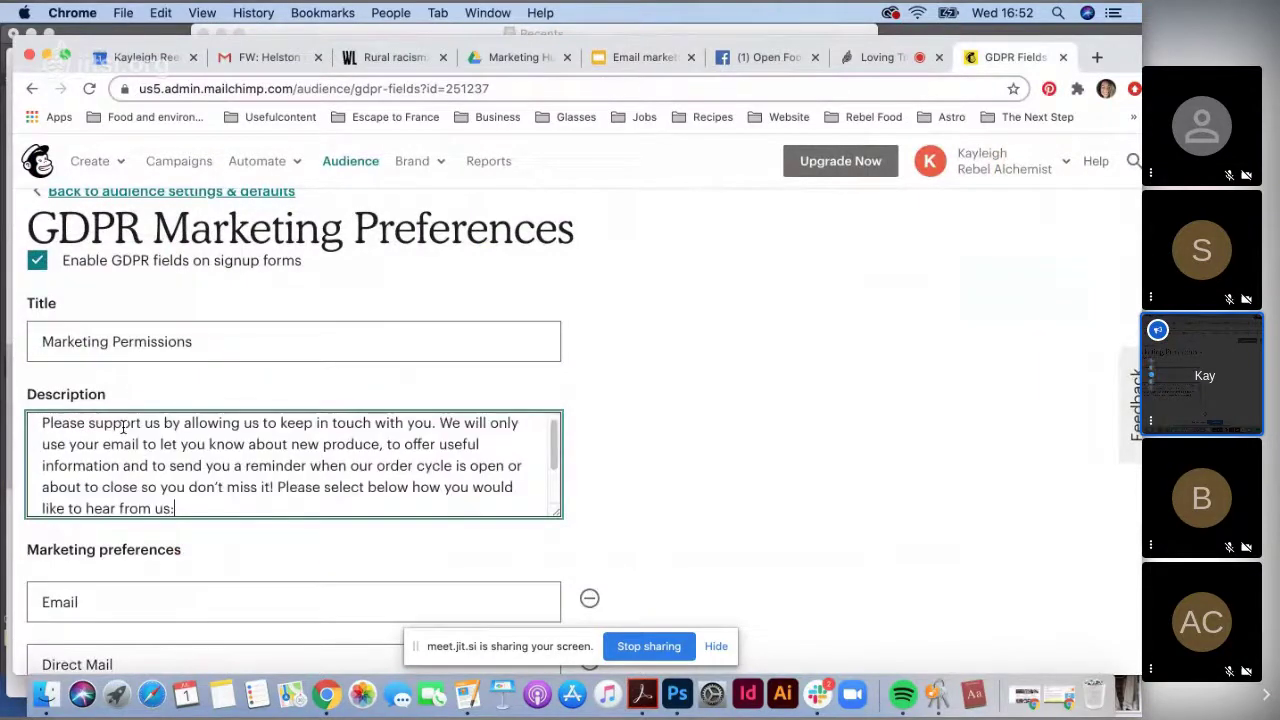
Delete the default sentence "Please select all the ways you would like to hear from Rebel Alchemist:" from the Description.
scroll(305, 497, down, 3)
key(shift+super+Down)
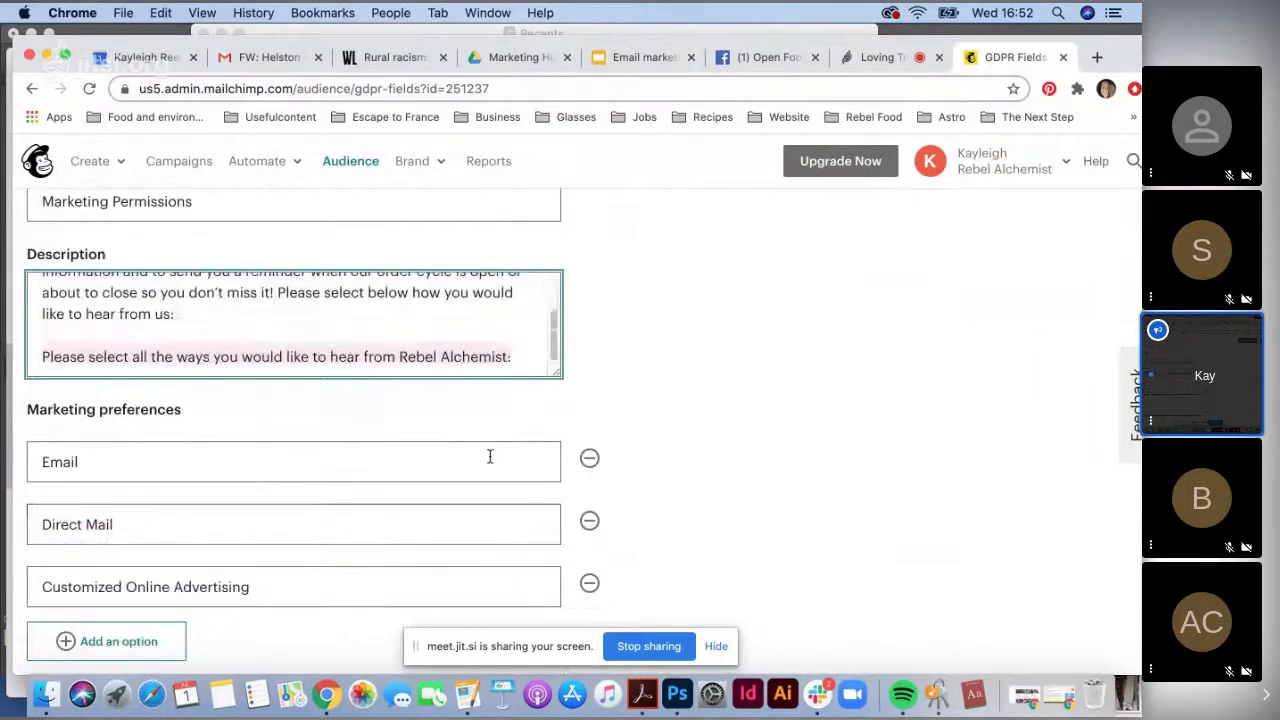
key(BackSpace)
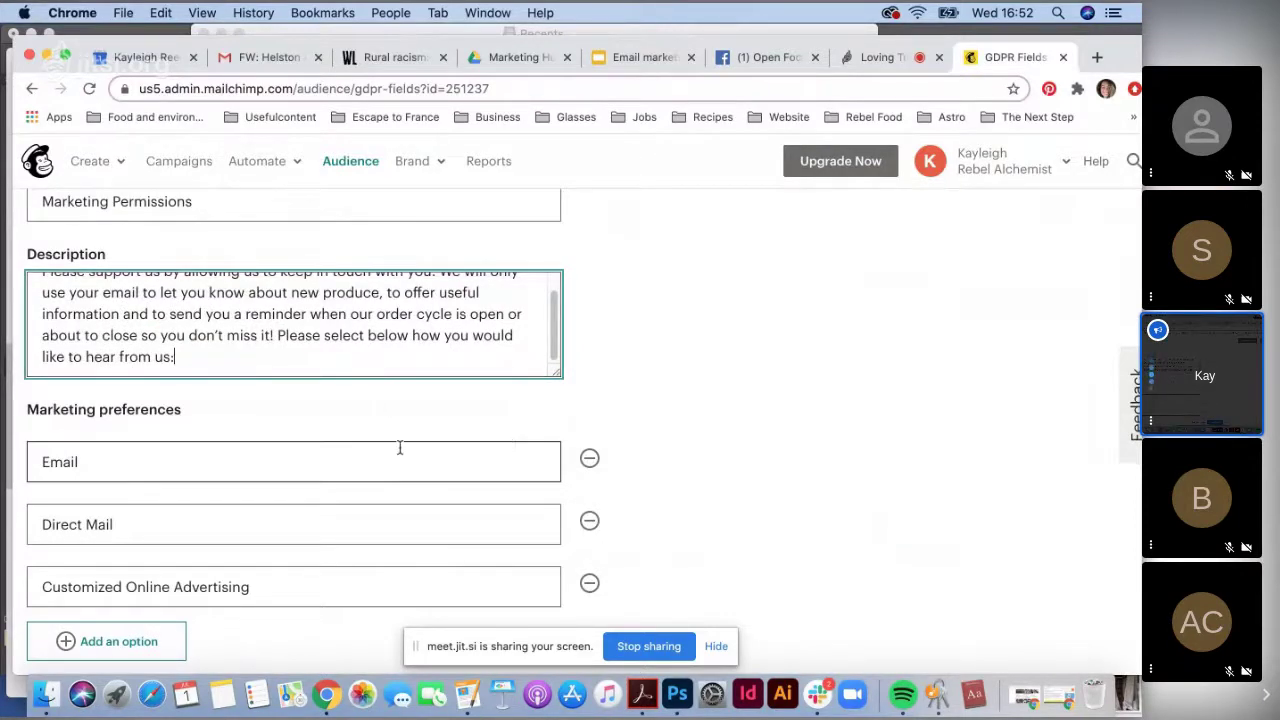
Remove the Direct Mail and Customized Online Advertising options from the marketing preferences, keeping only Email.
scroll(703, 402, down, 1)
scroll(695, 402, down, 1)
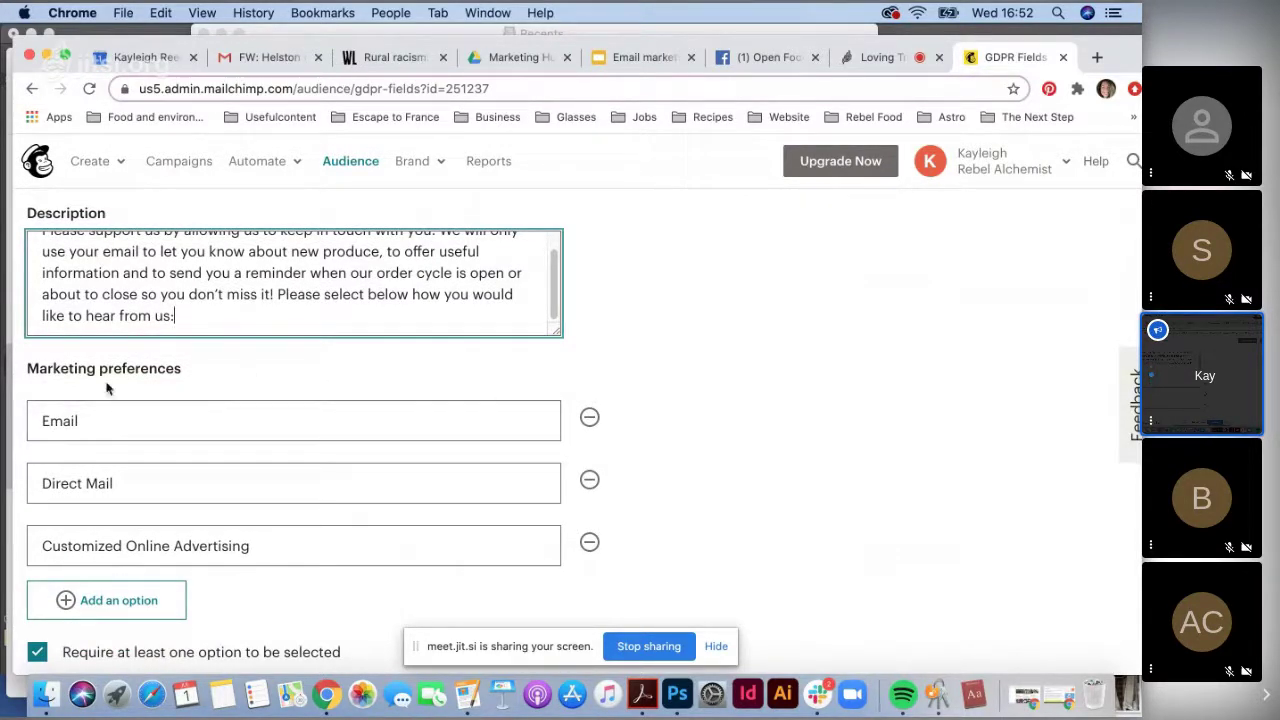
click(589, 483)
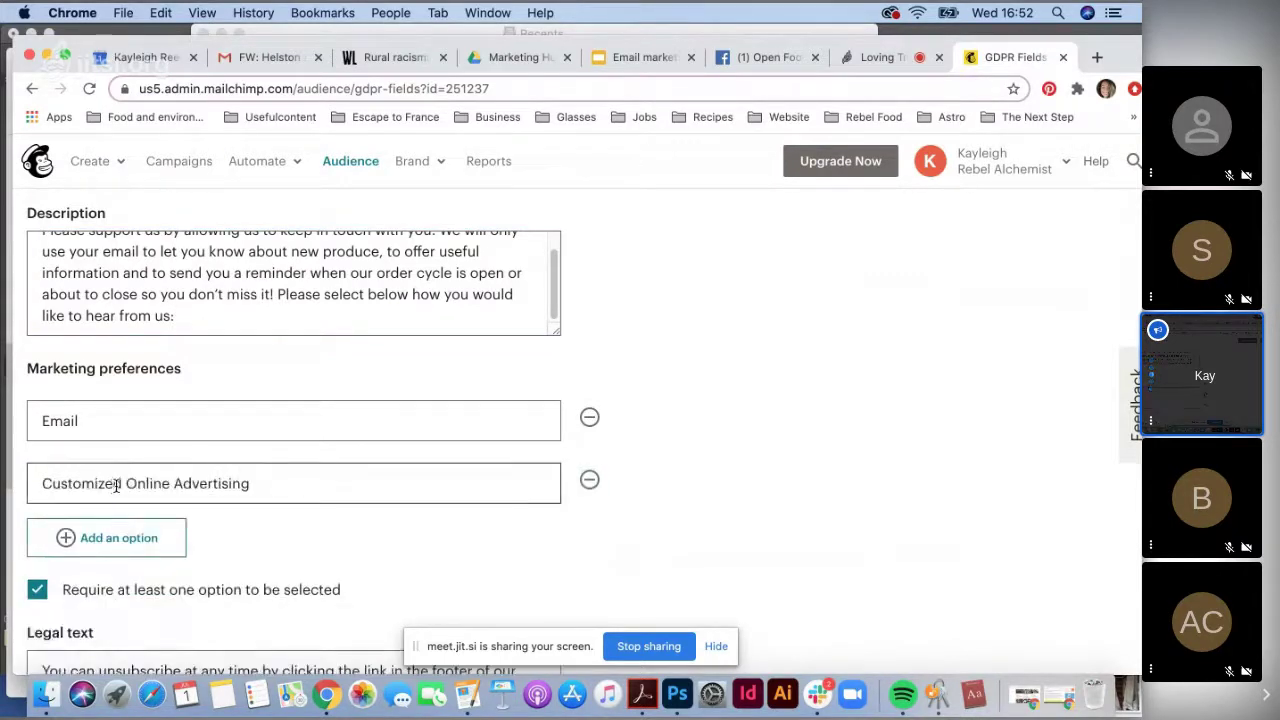
click(590, 483)
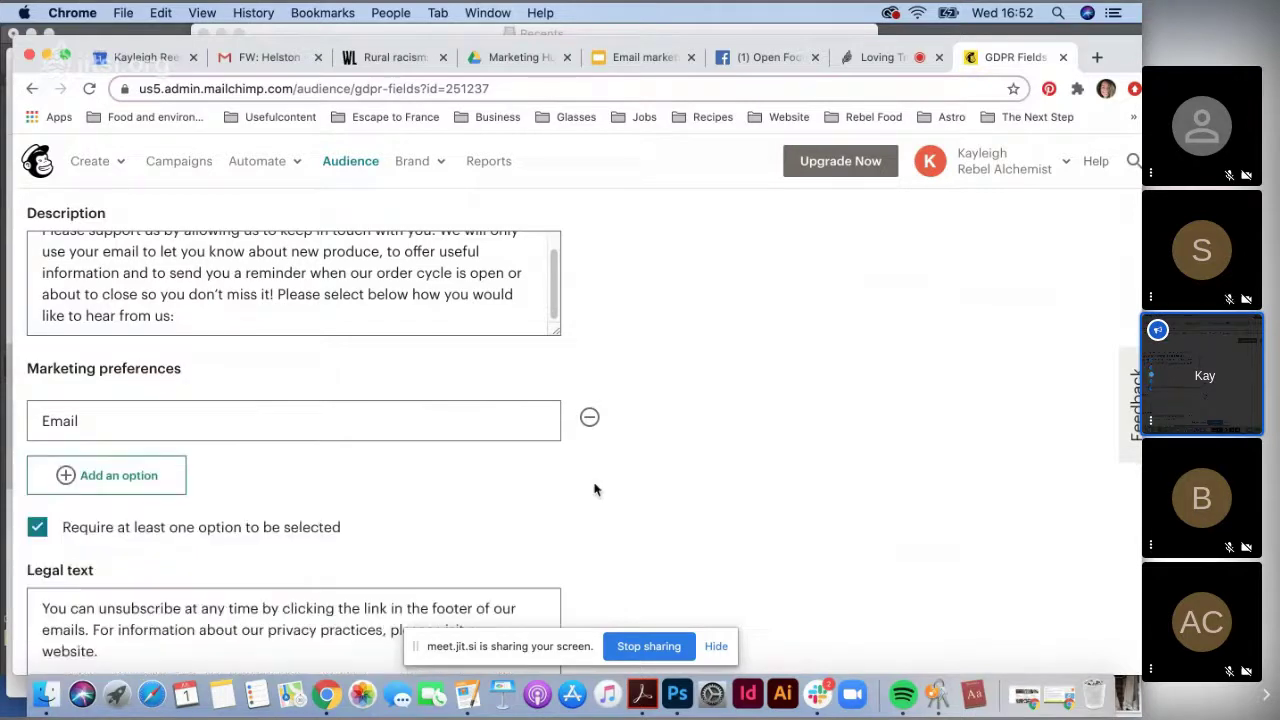
click(80, 437)
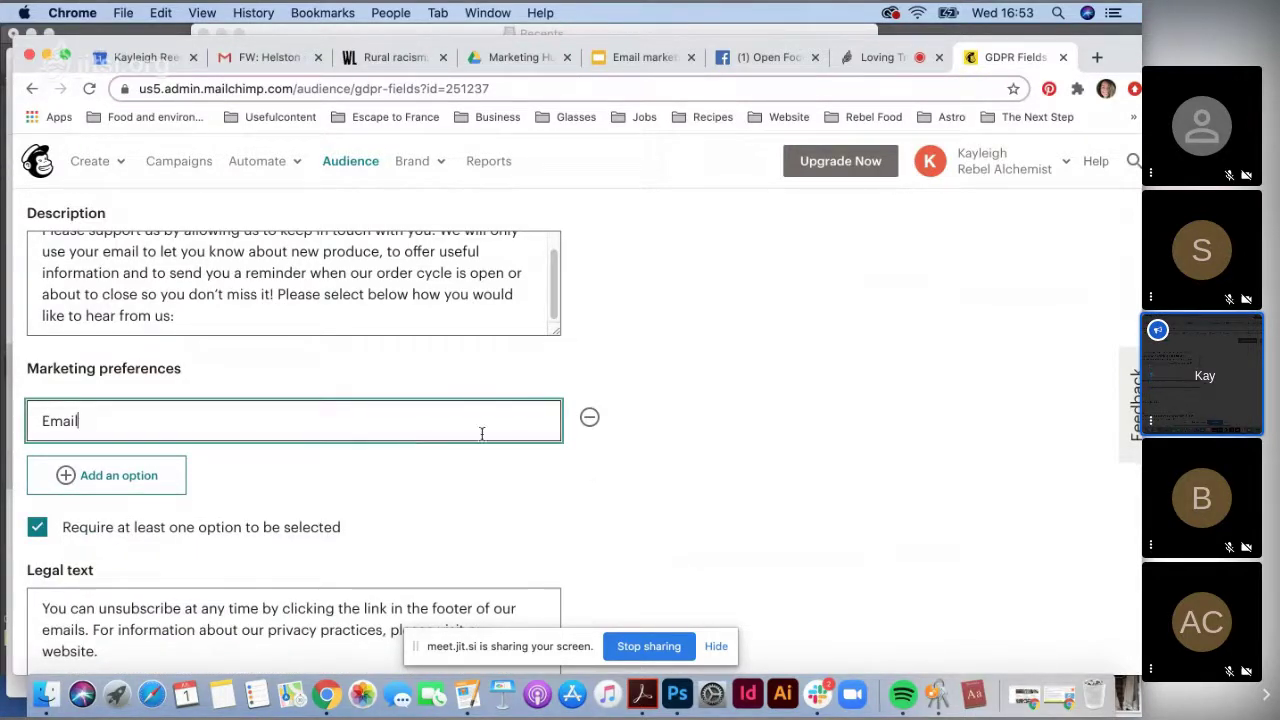
click(733, 452)
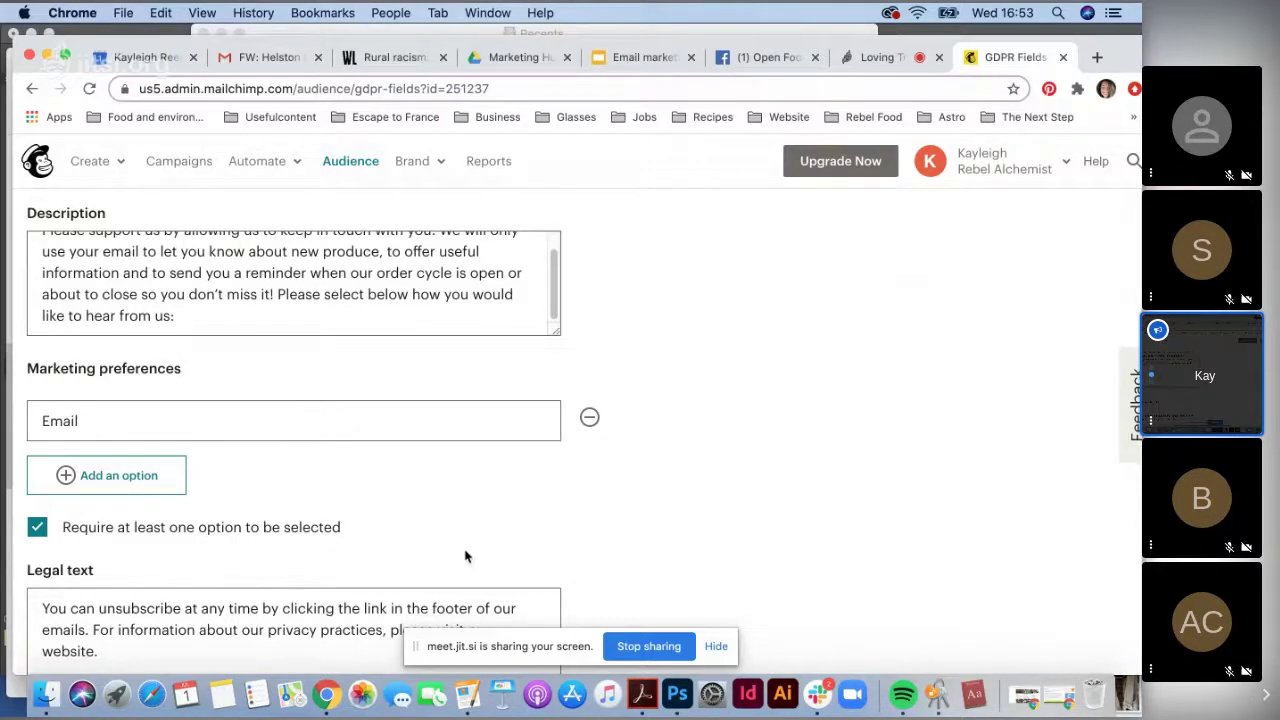
Make sure the marketing preferences require at least one option to be selected.
scroll(466, 555, down, 2)
scroll(466, 545, down, 1)
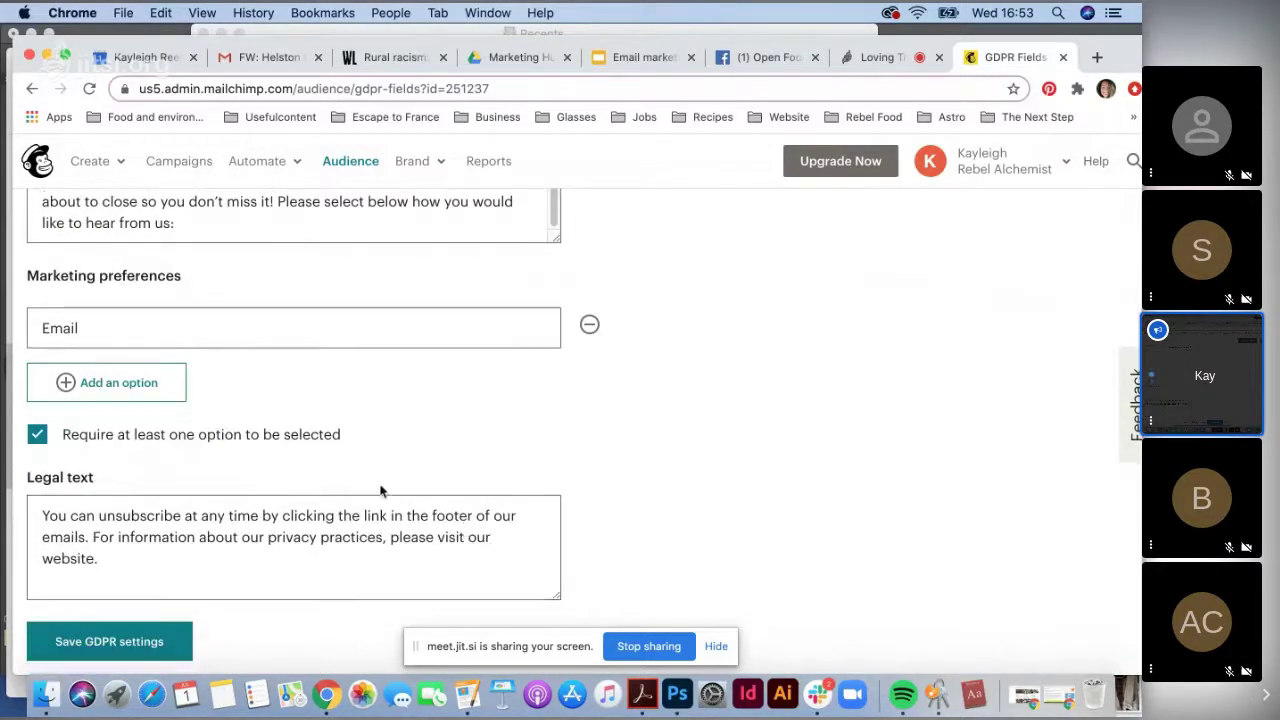
click(38, 437)
click(38, 437)
Delete the sentence "For information about our privacy practices, please visit our website." from the legal text.
click(142, 558)
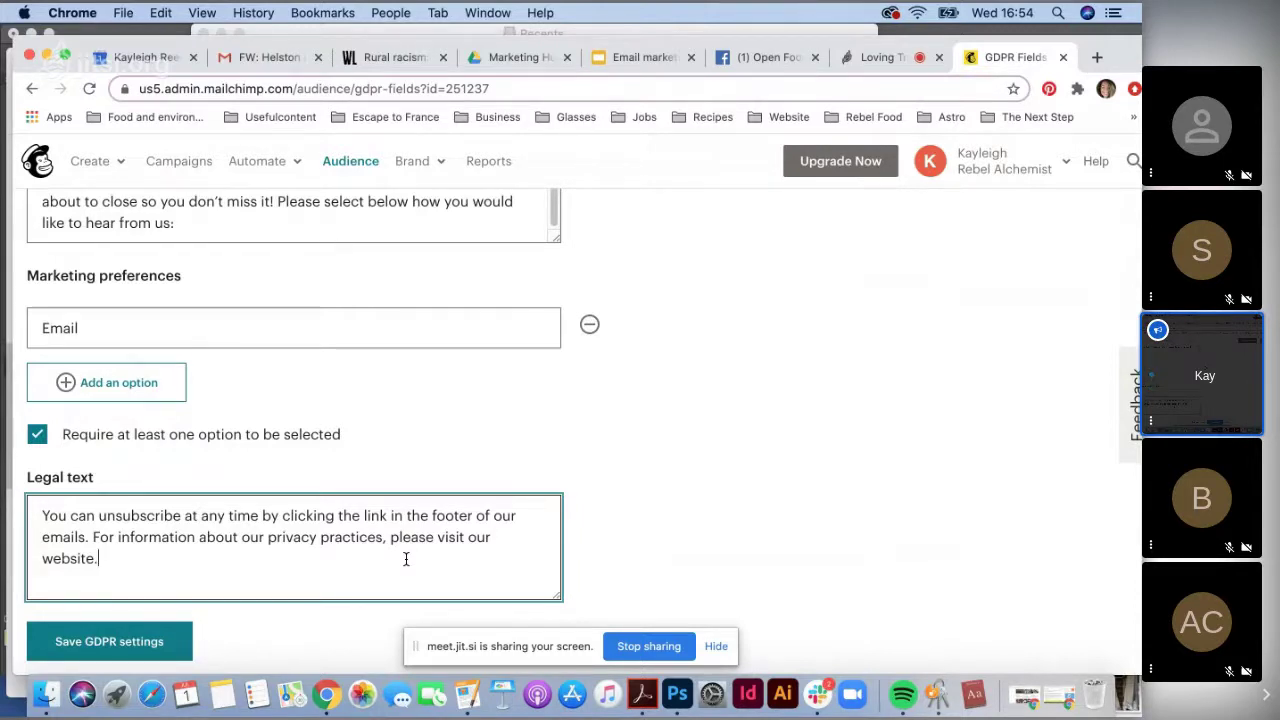
drag(117, 566, 92, 541)
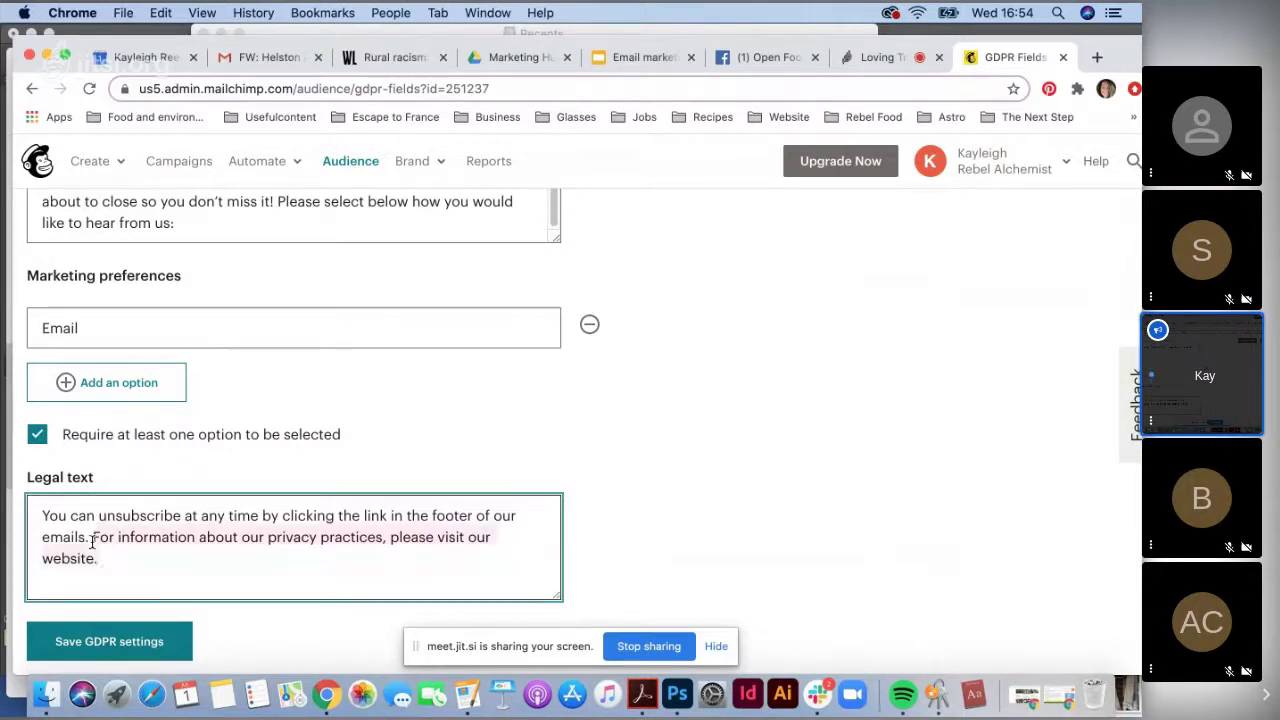
click(303, 560)
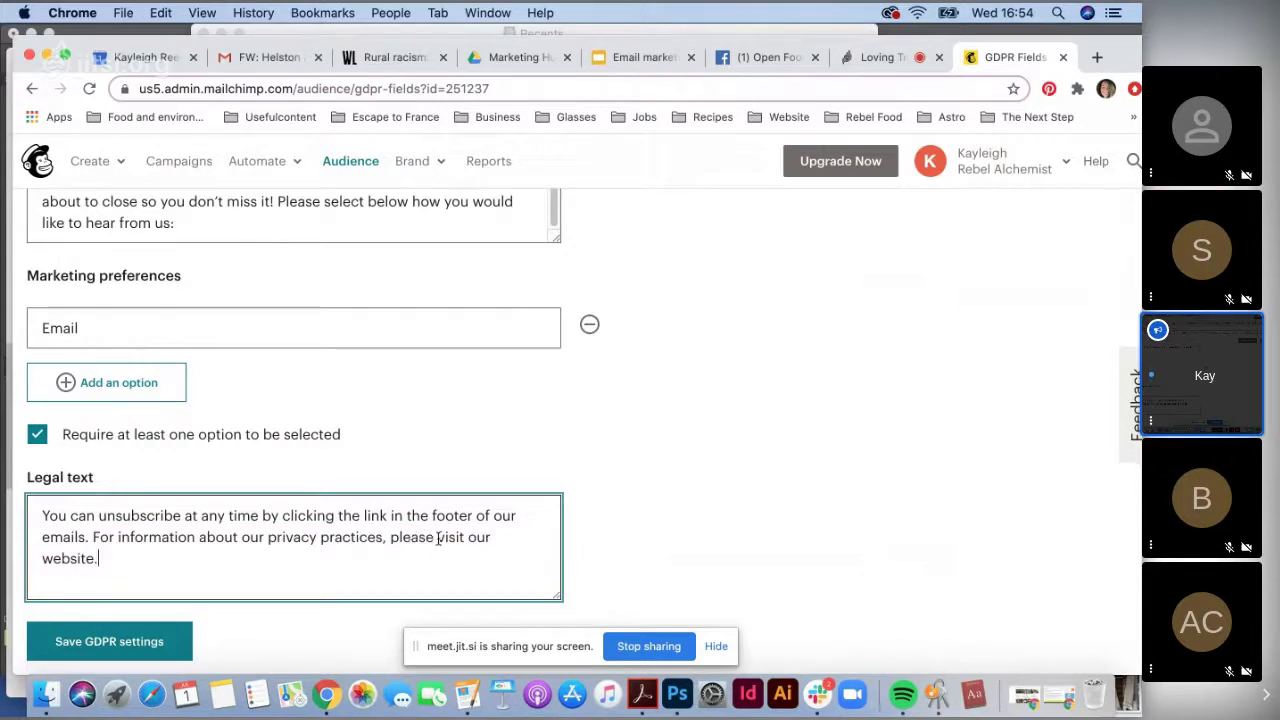
drag(440, 538, 451, 574)
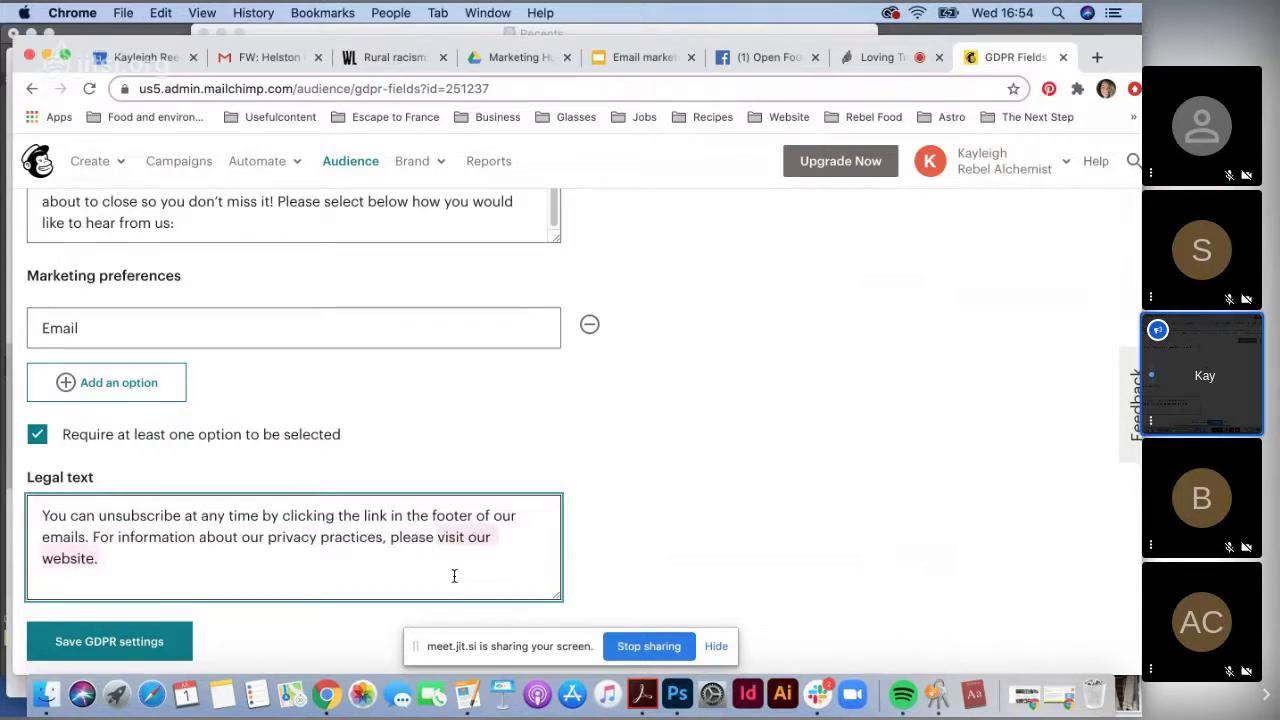
click(377, 570)
click(92, 537)
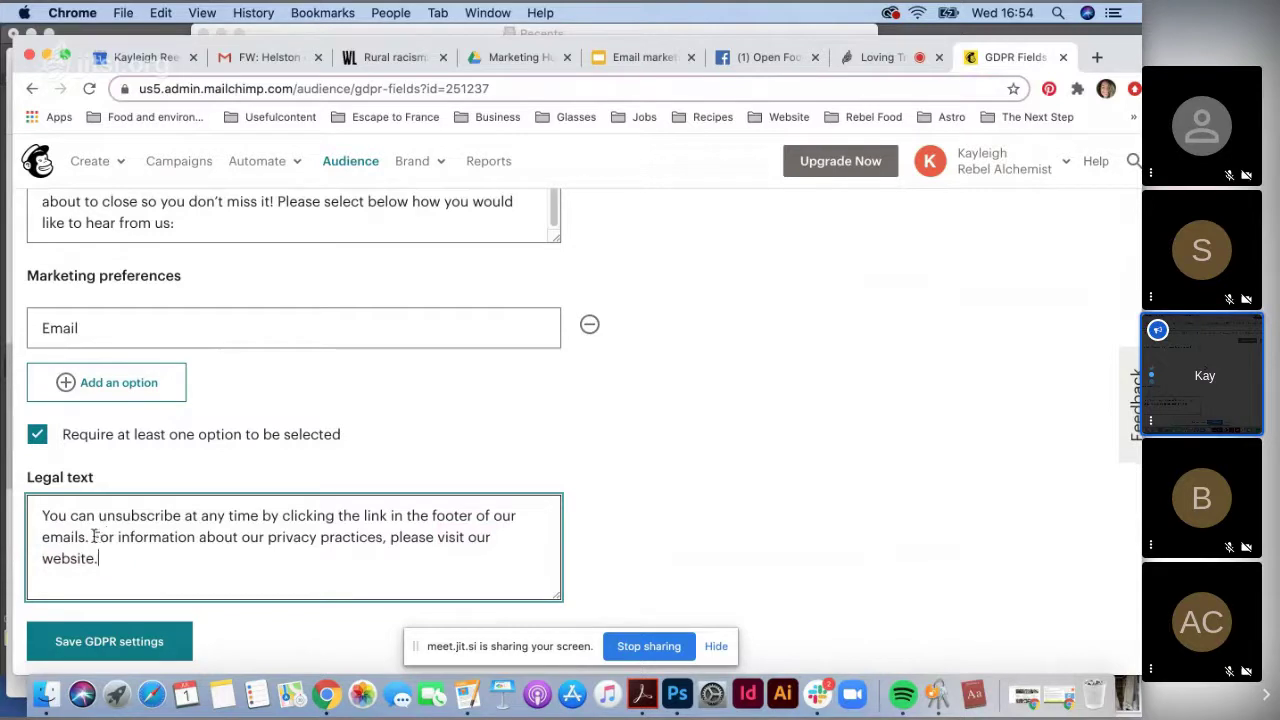
shift+click(138, 560)
key(BackSpace)
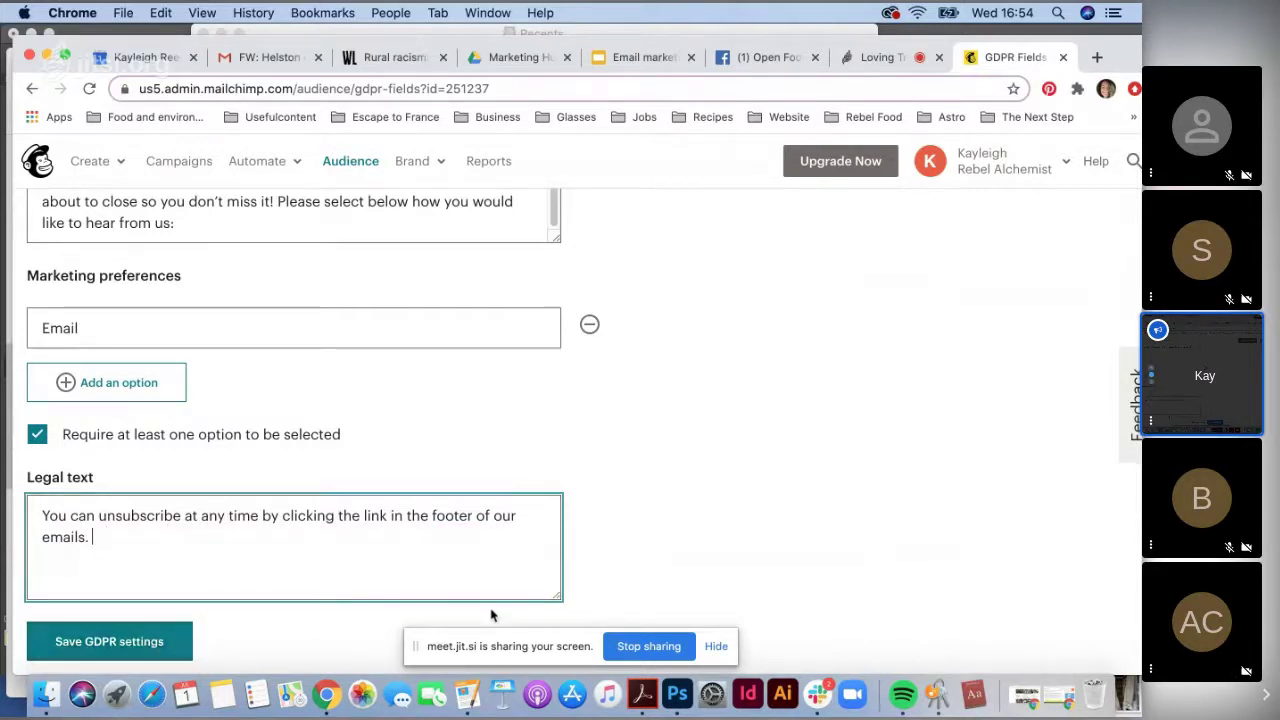
Save the GDPR settings.
click(152, 640)
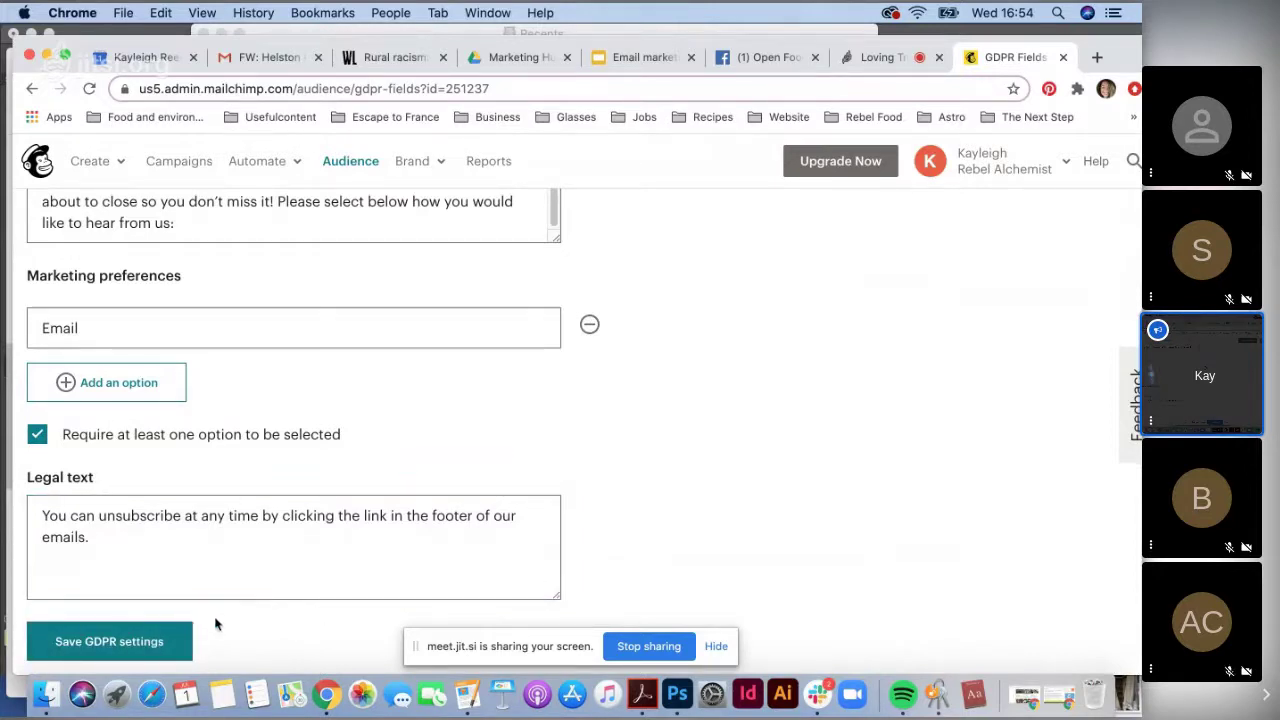
click(170, 645)
scroll(242, 469, up, 5)
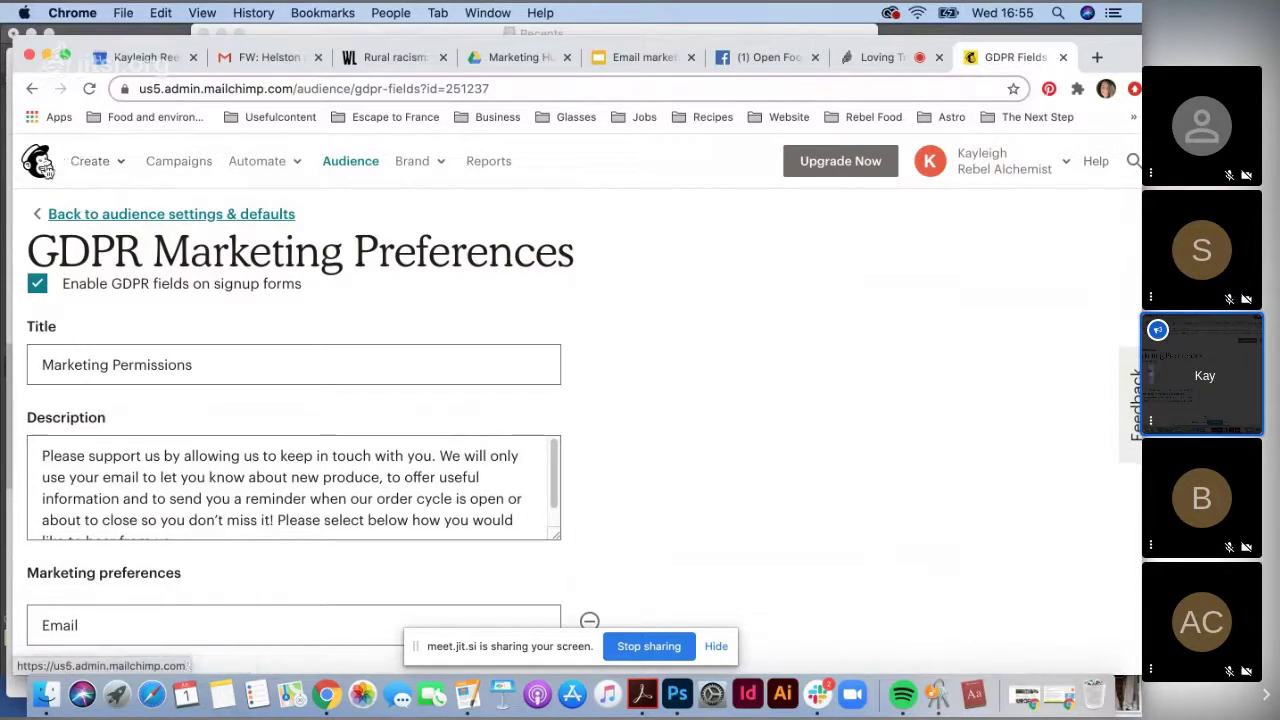
Create a landing page named "Email signup page" for the Rebel Alchemist audience.
click(43, 166)
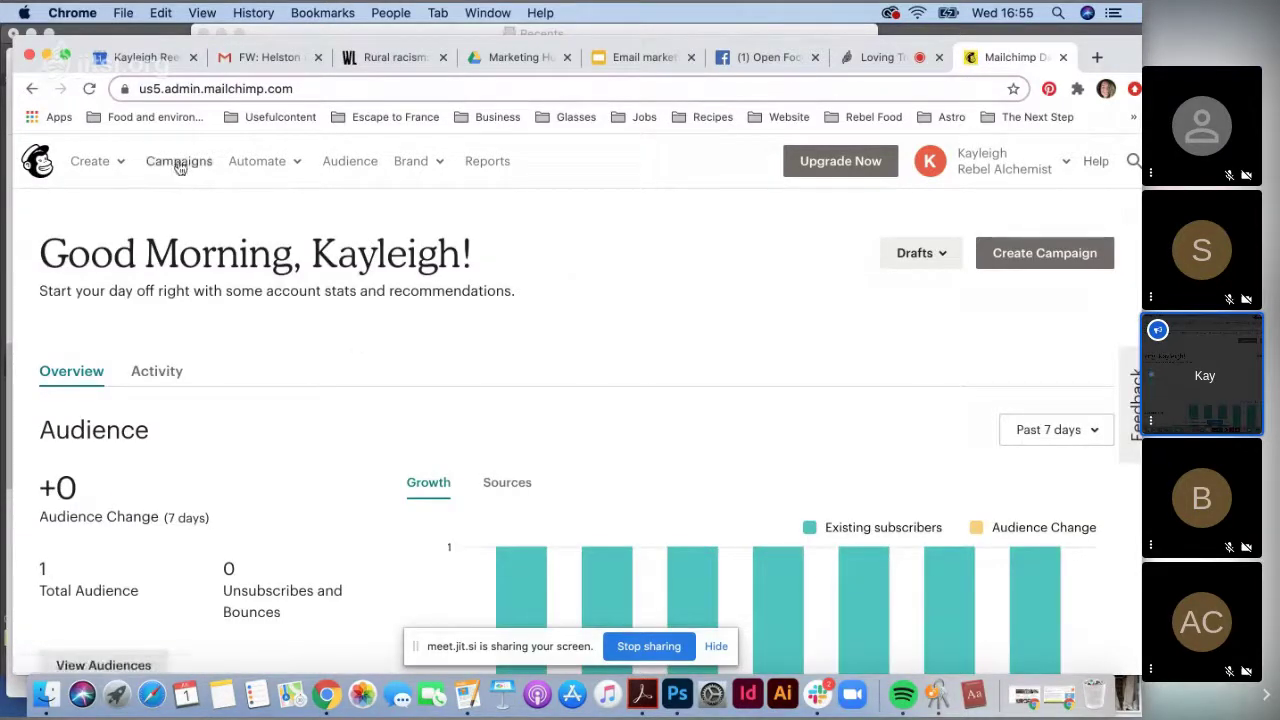
click(98, 161)
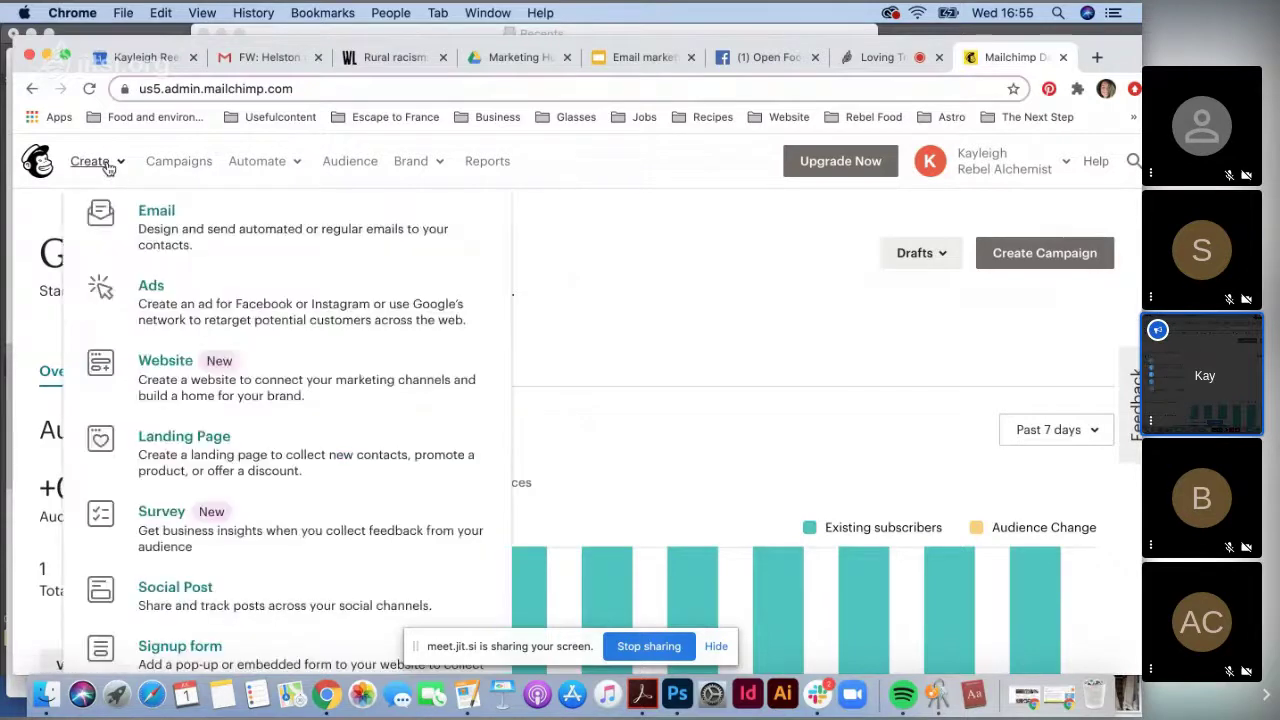
click(255, 461)
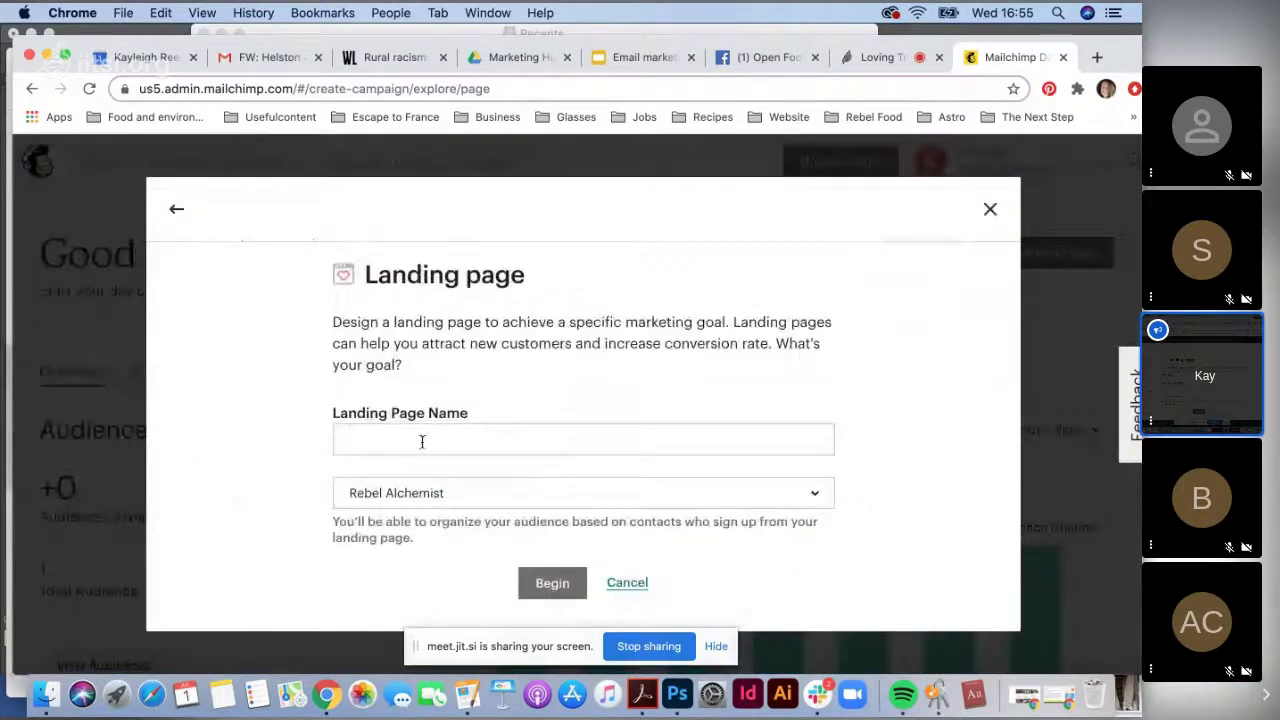
click(422, 443)
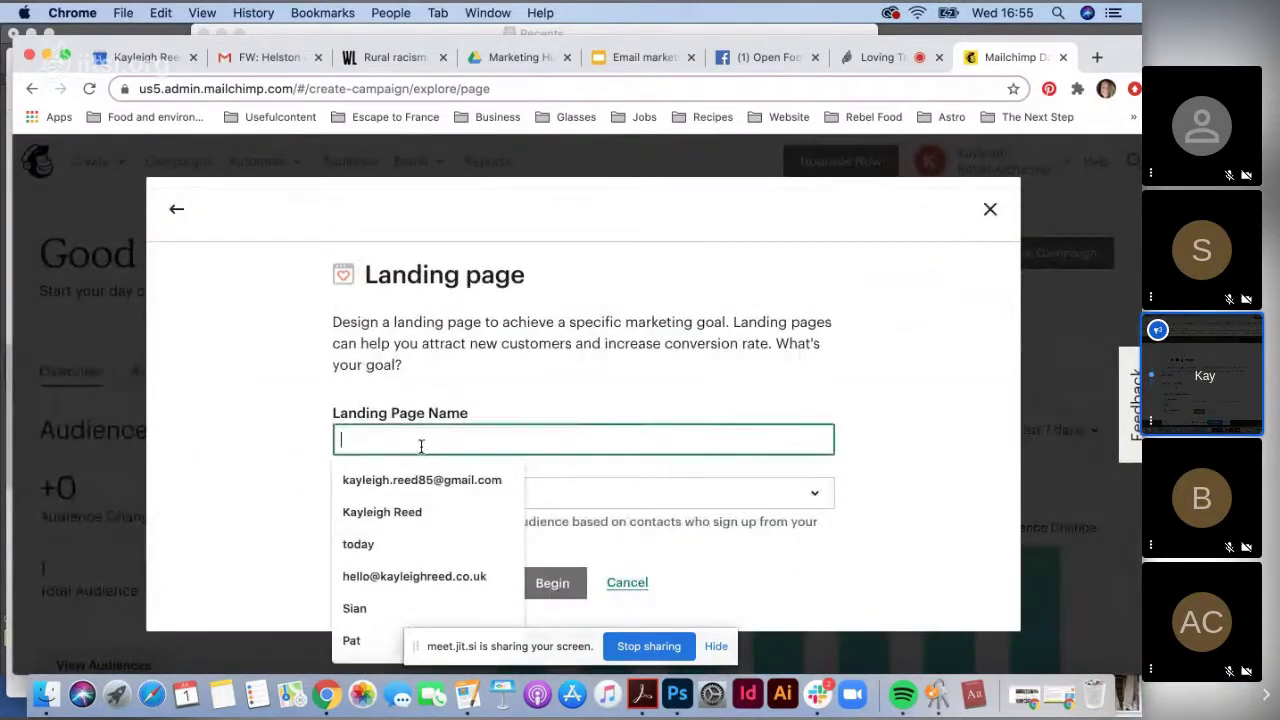
text(Email )
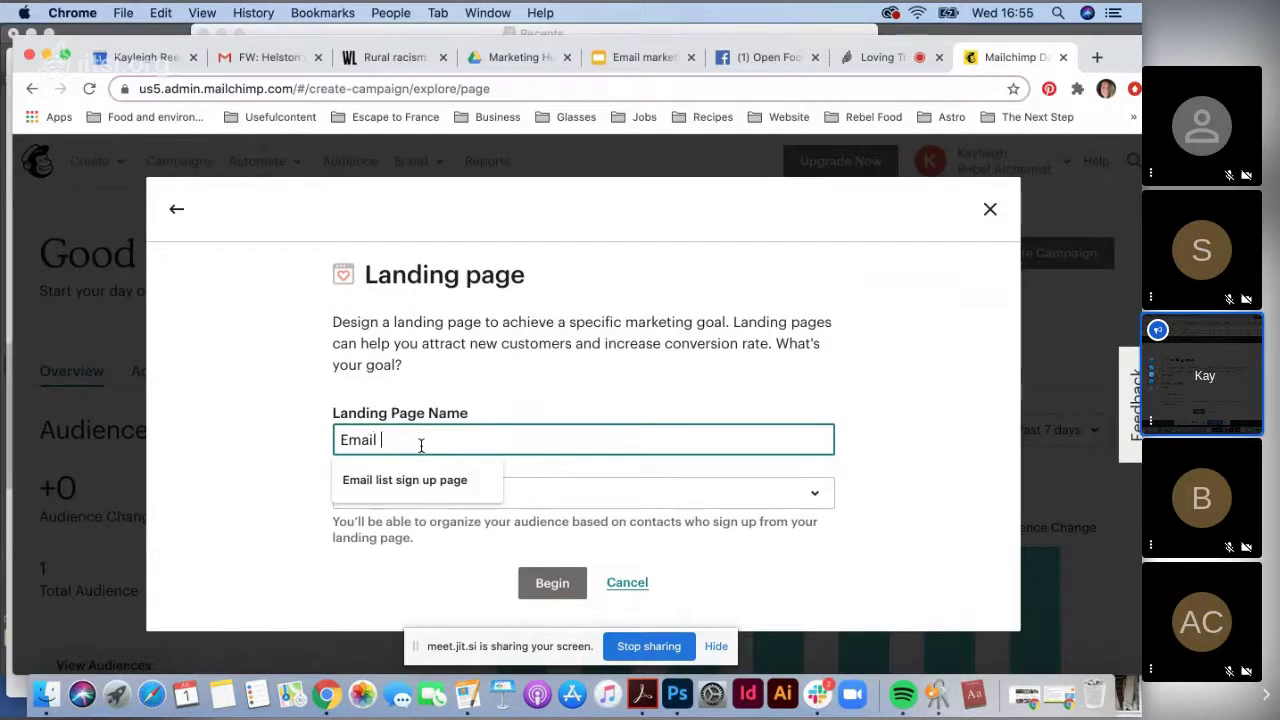
text(signup page)
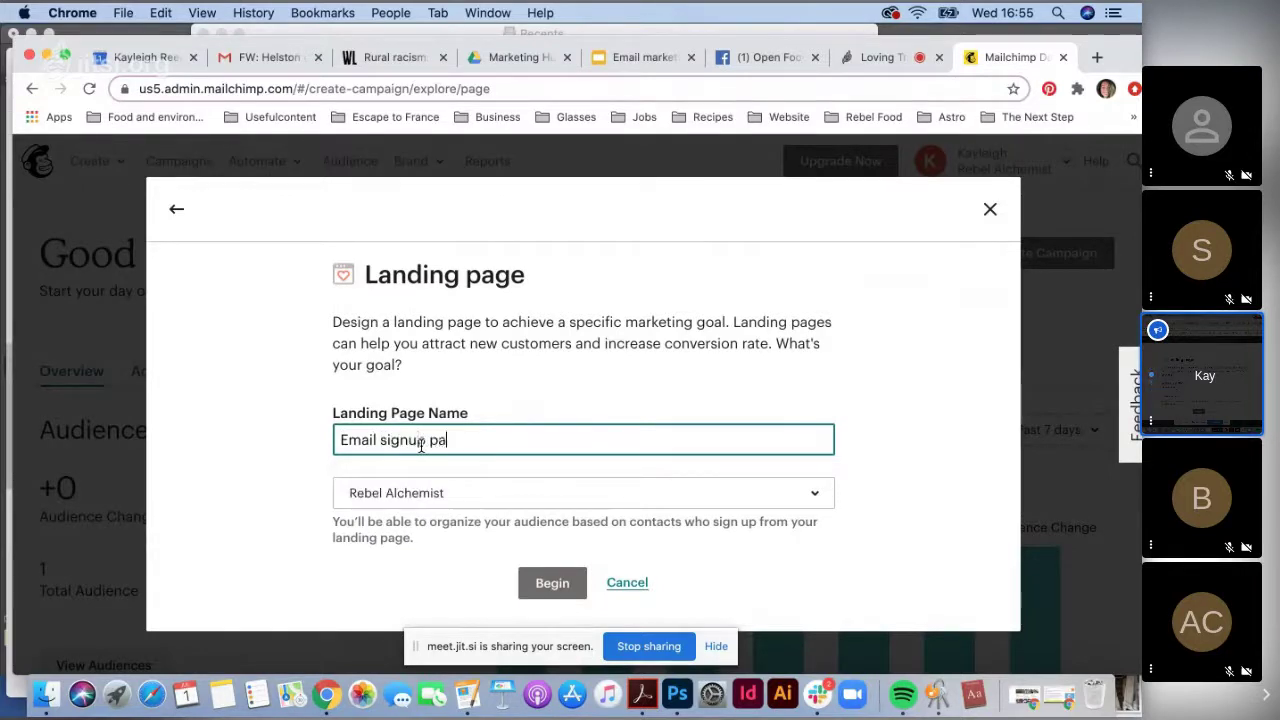
click(546, 589)
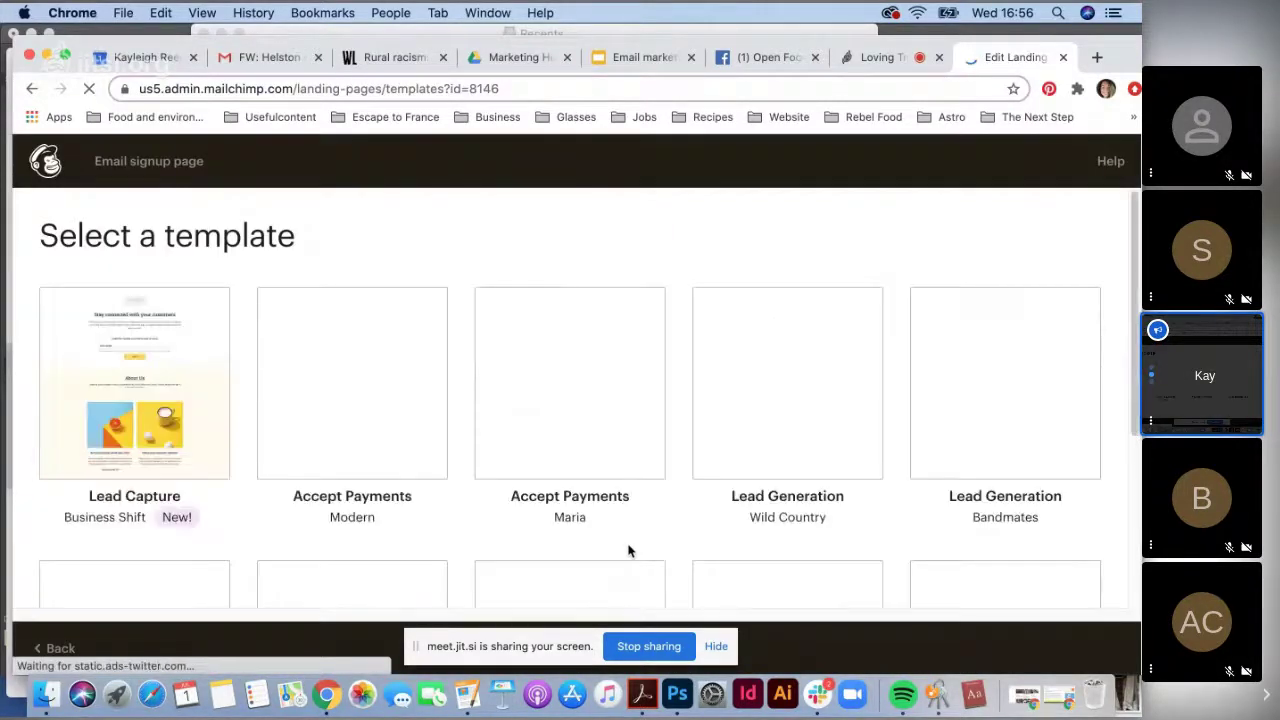
scroll(727, 493, down, 5)
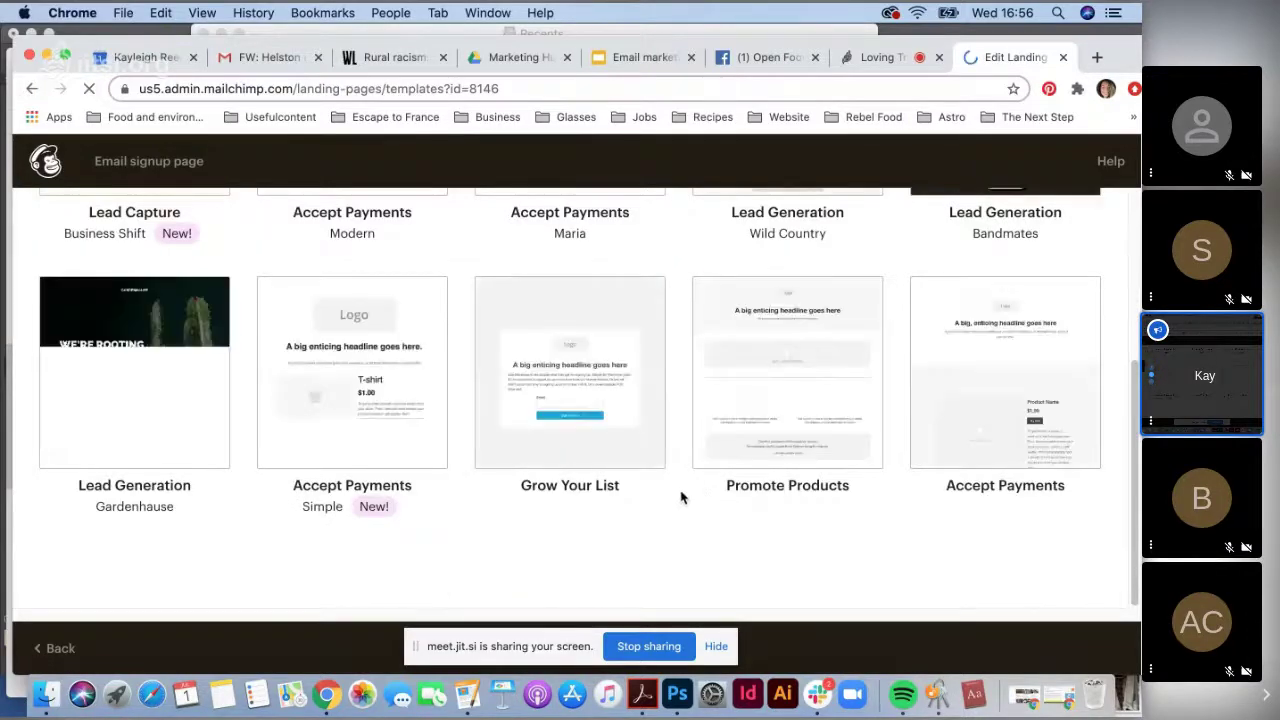
scroll(515, 447, up, 5)
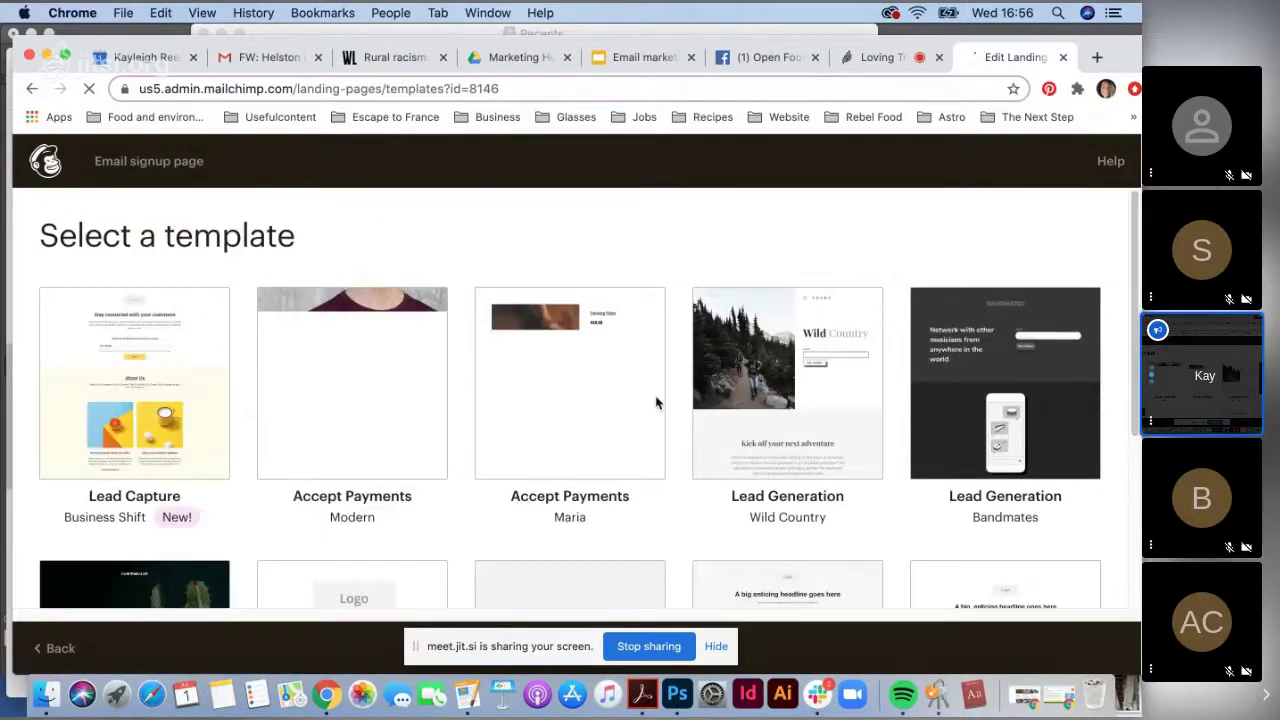
scroll(652, 405, down, 1)
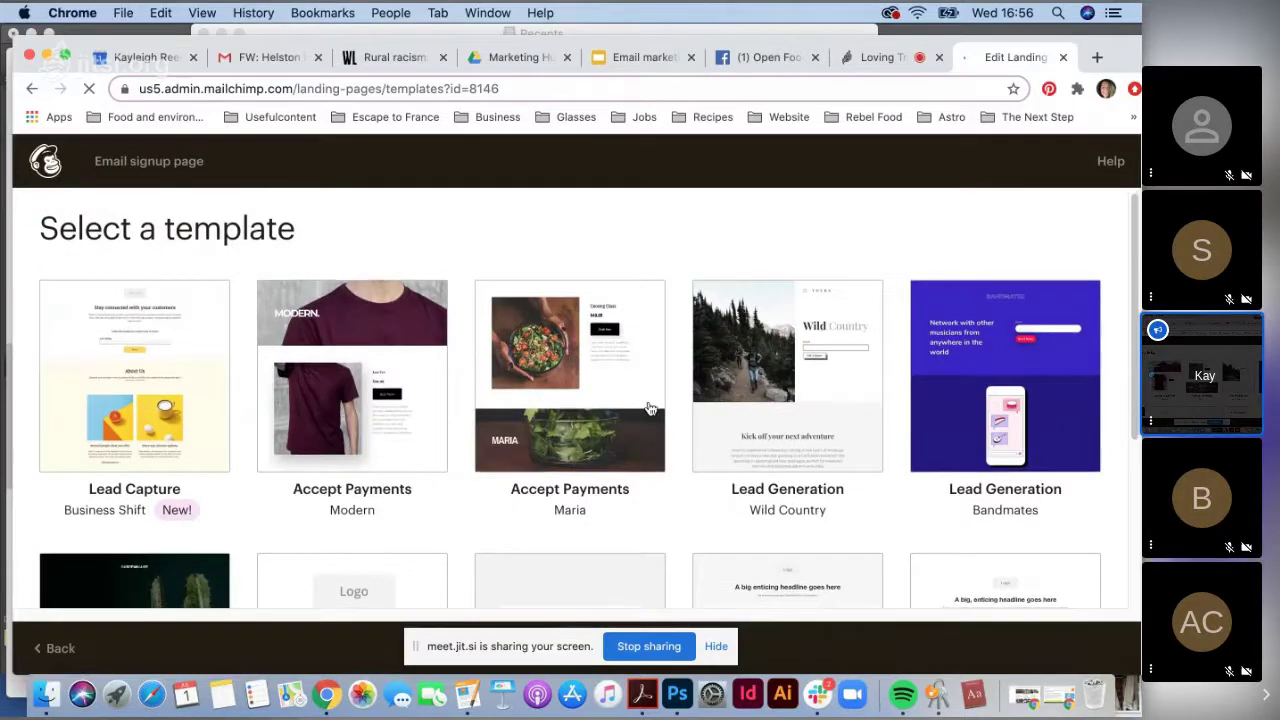
scroll(650, 408, down, 5)
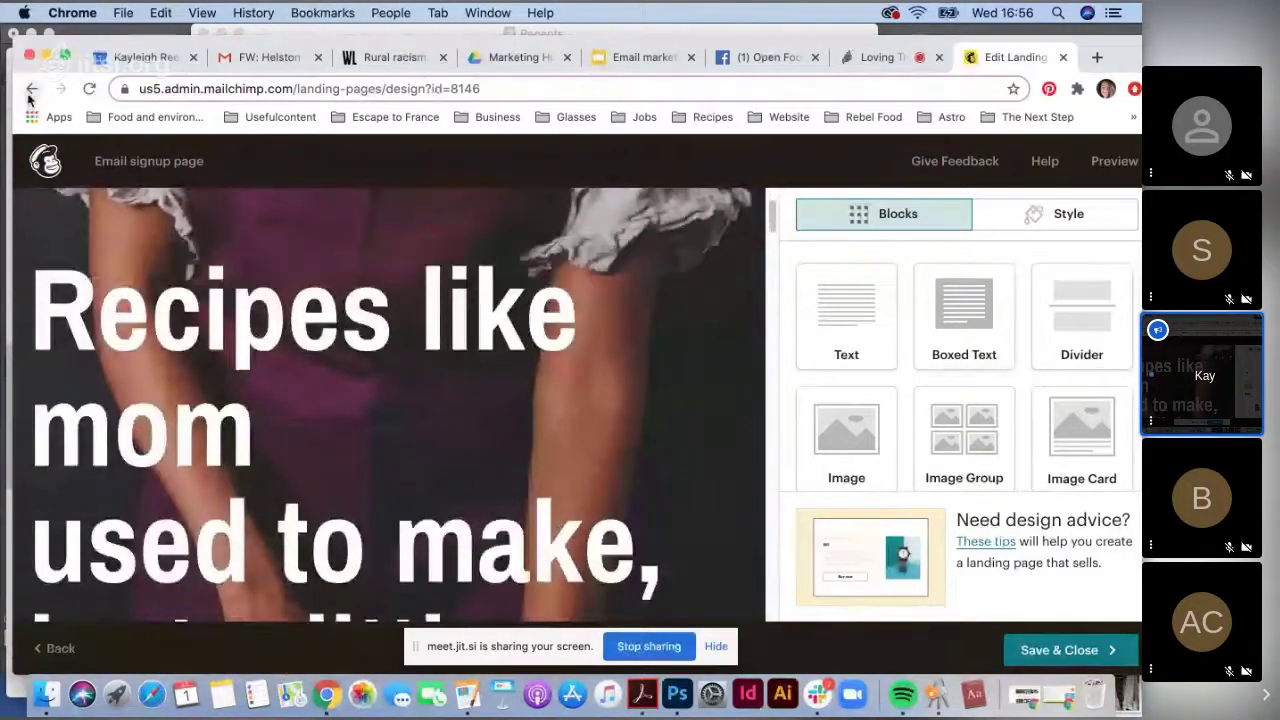
click(31, 89)
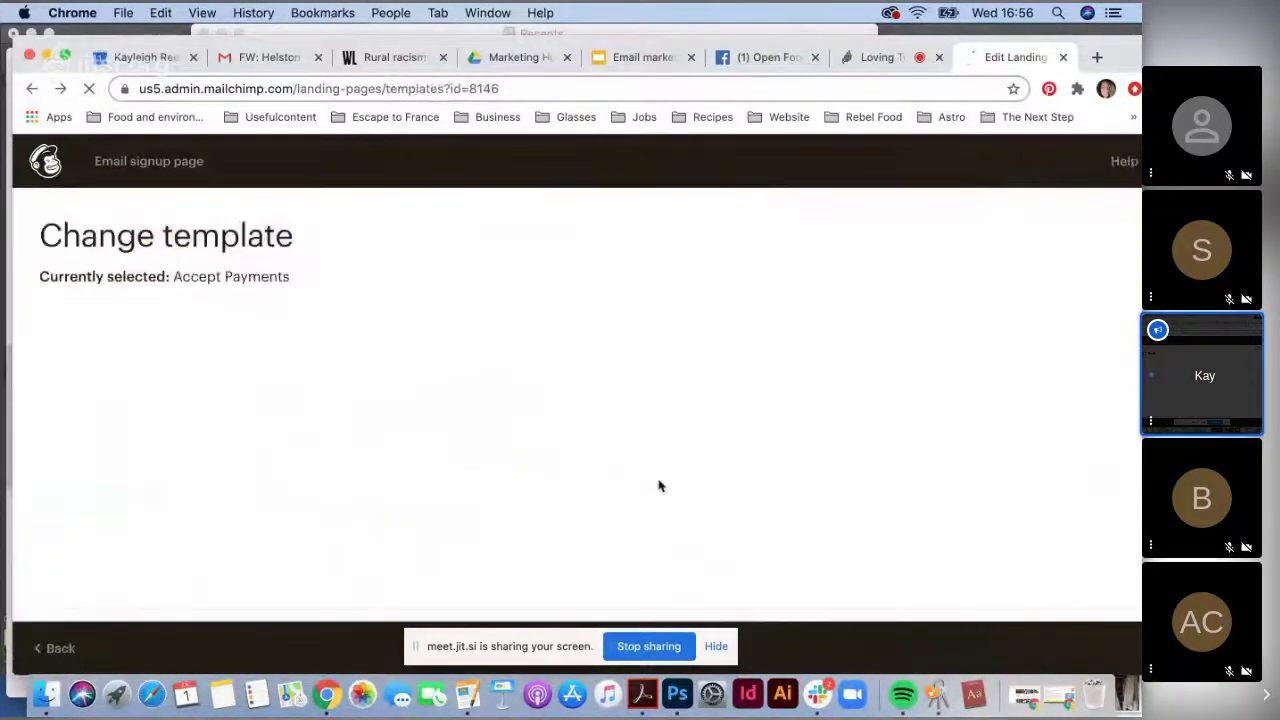
Change the landing page template to Grow Your List.
scroll(603, 477, down, 5)
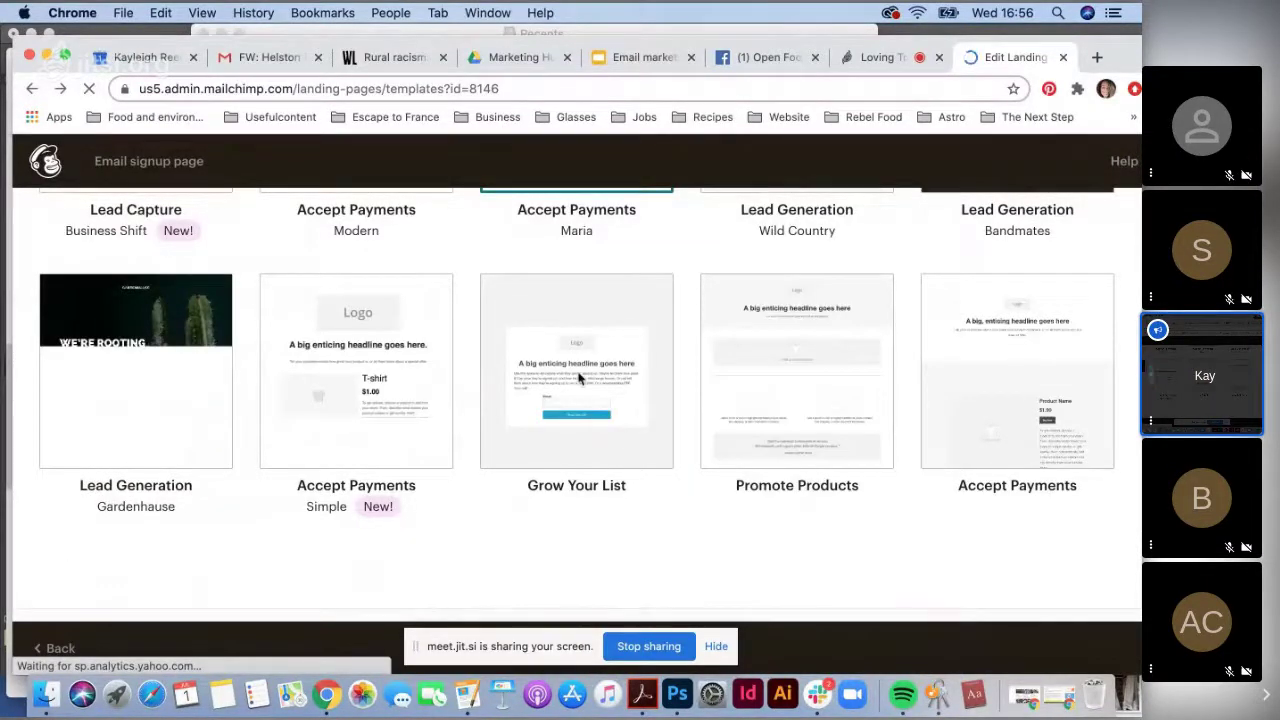
scroll(588, 401, up, 3)
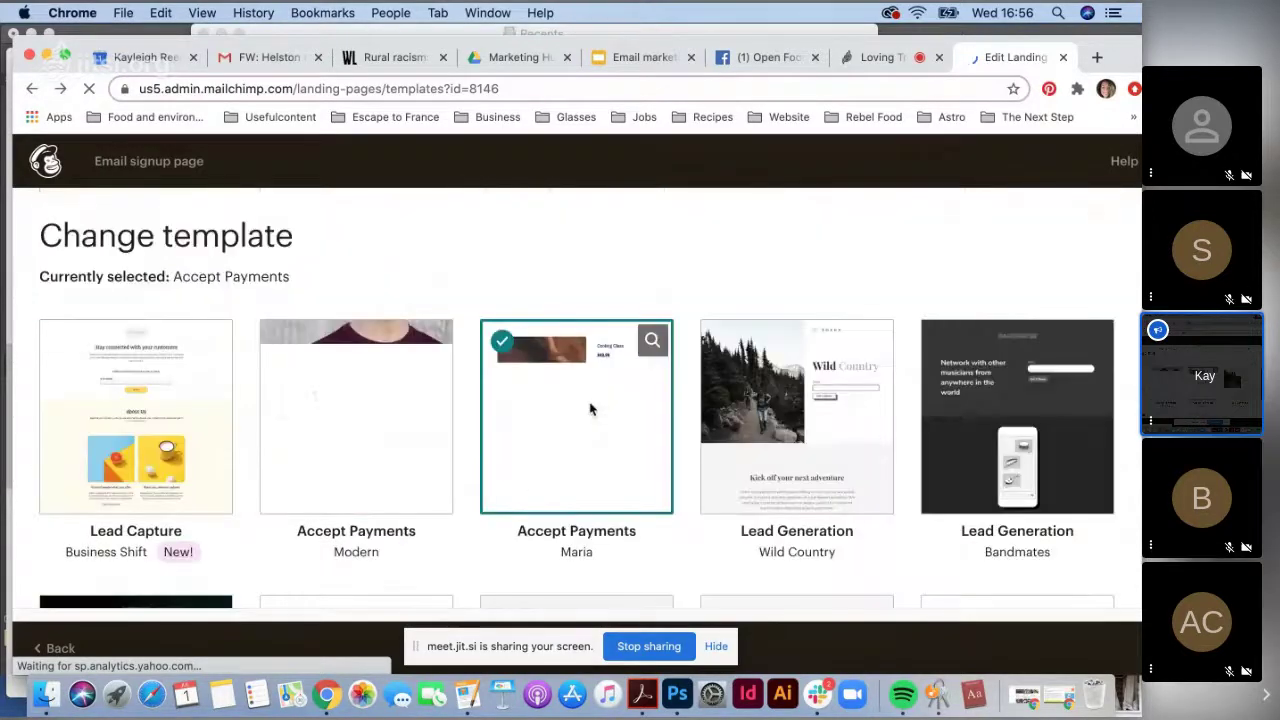
scroll(590, 409, down, 3)
click(500, 300)
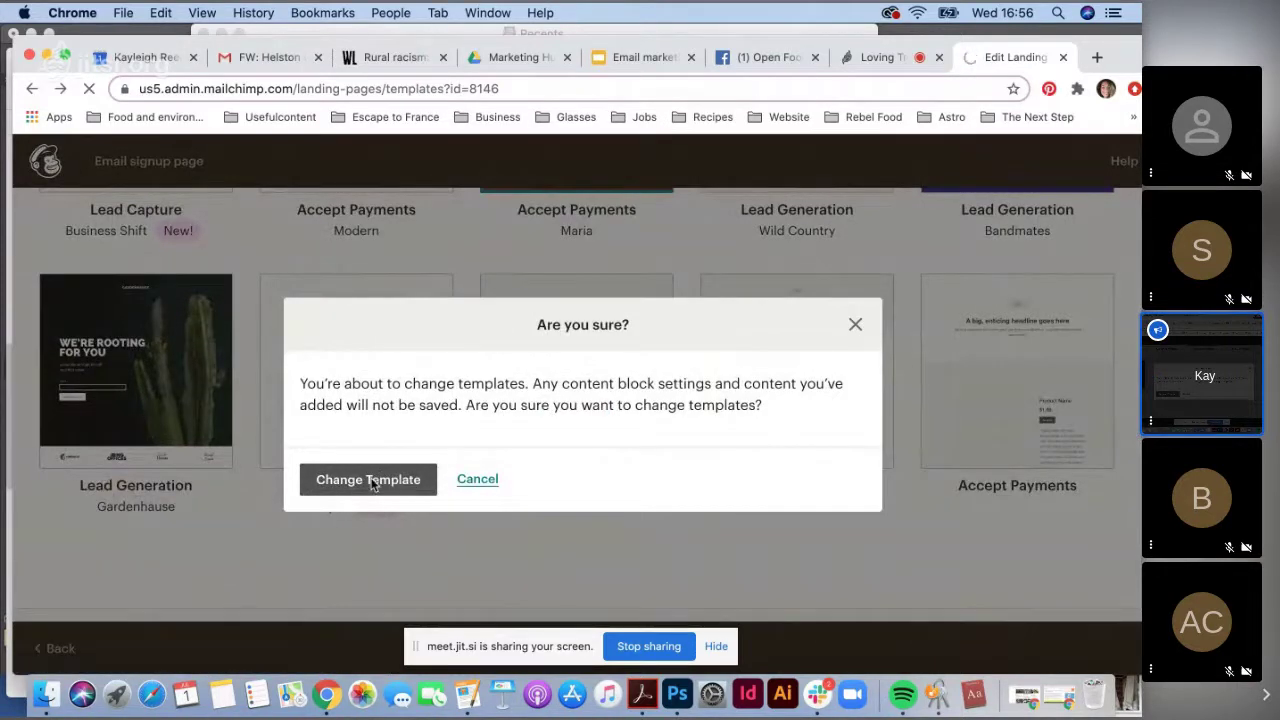
click(426, 490)
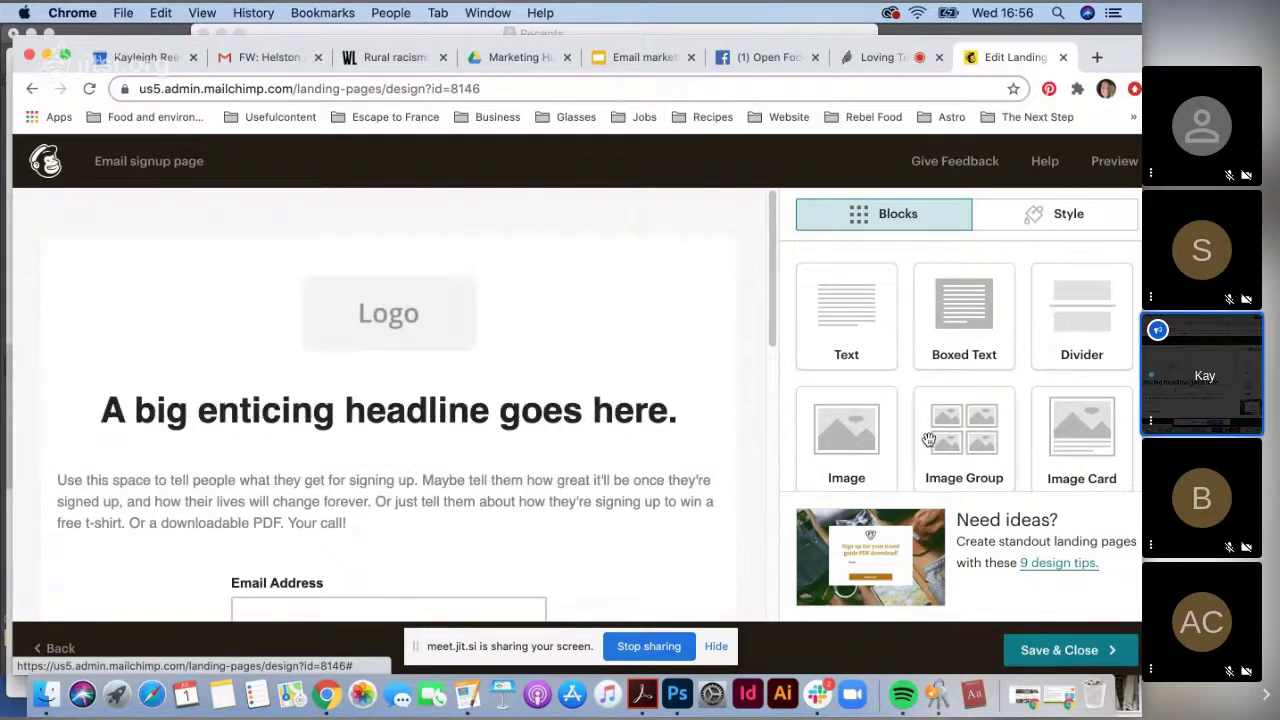
Replace the placeholder headline with "Join our community!".
click(420, 437)
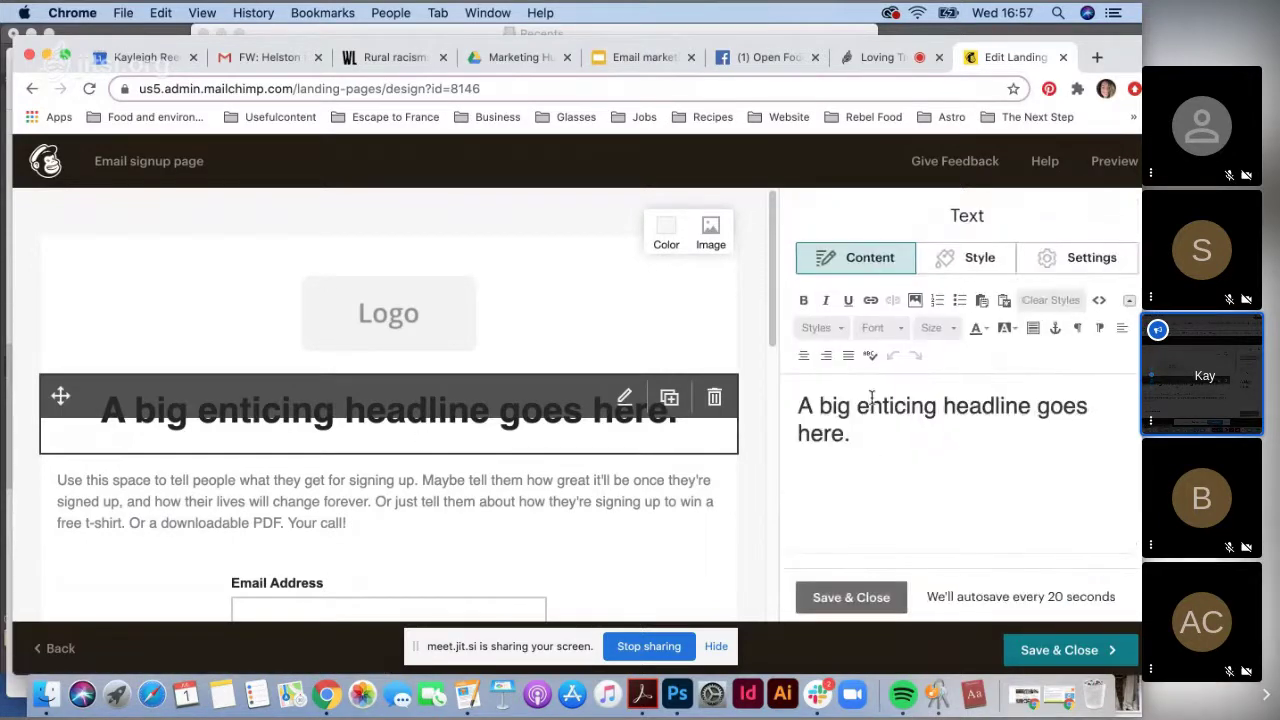
click(911, 440)
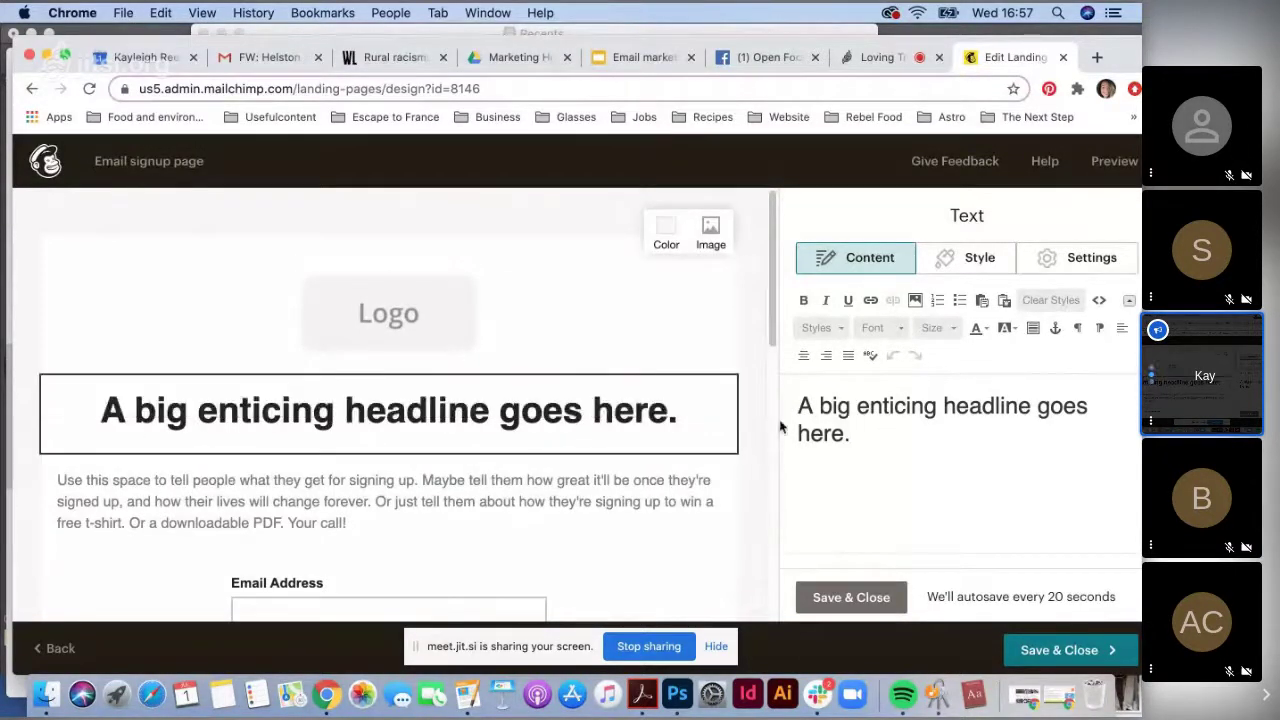
drag(852, 433, 687, 369)
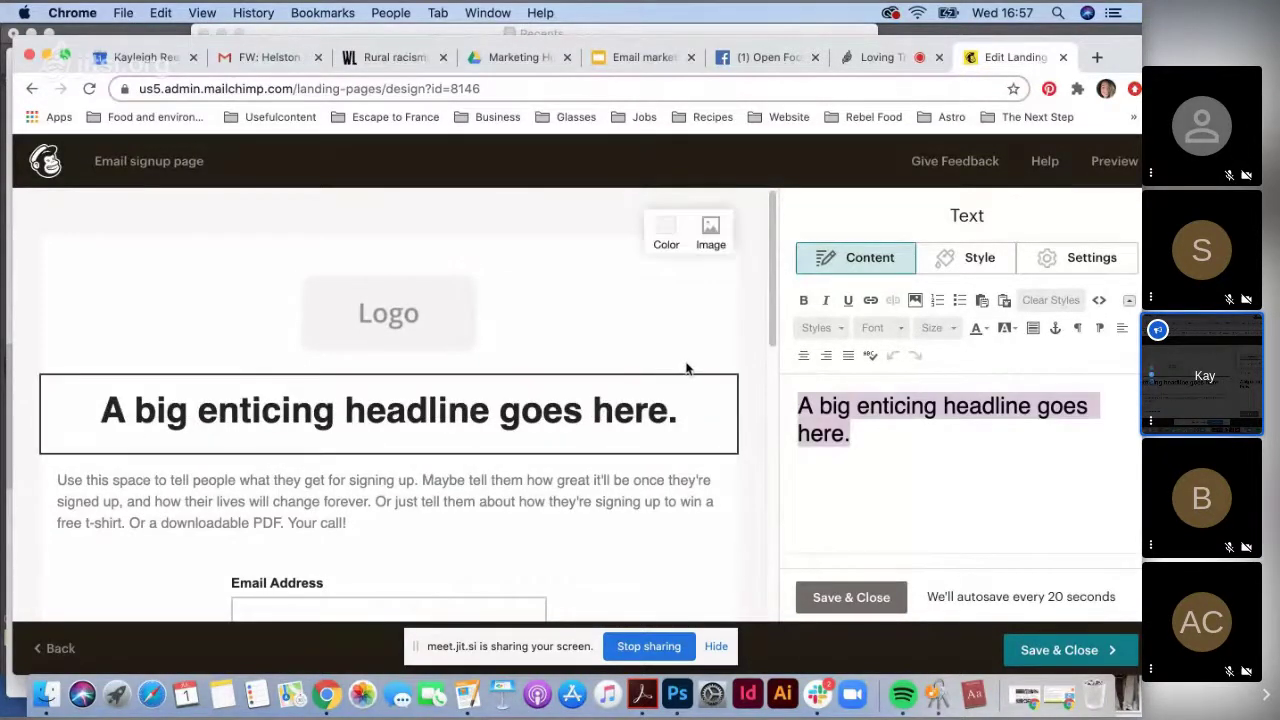
text(Join)
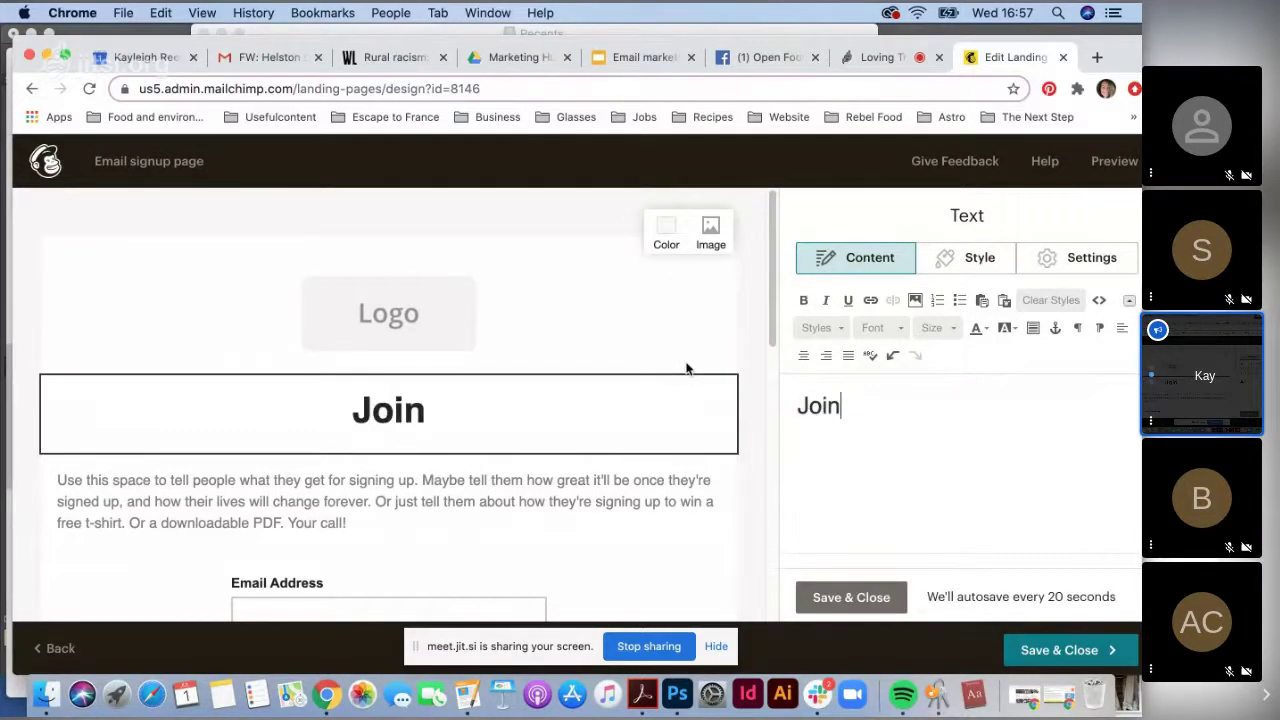
text( our community!)
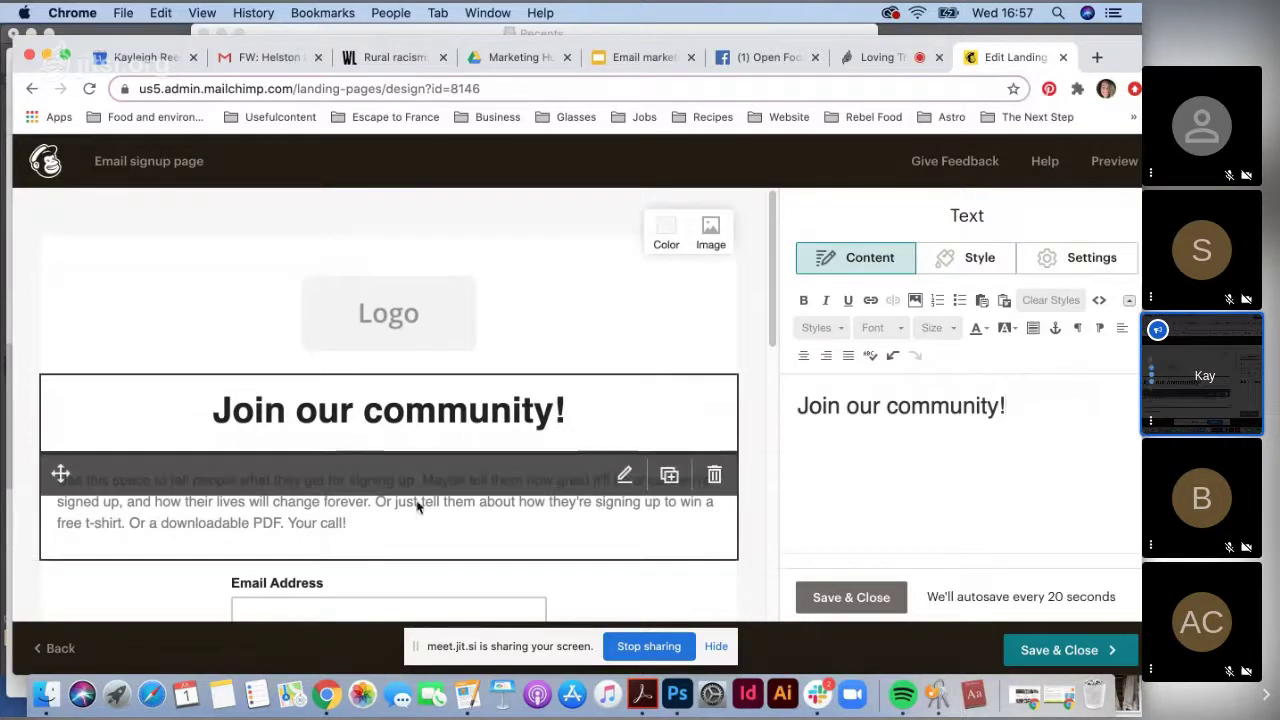
Replace the placeholder paragraph under the headline with the marketing permissions description beginning "Please support us by allowing us to keep in touch with you.".
click(345, 525)
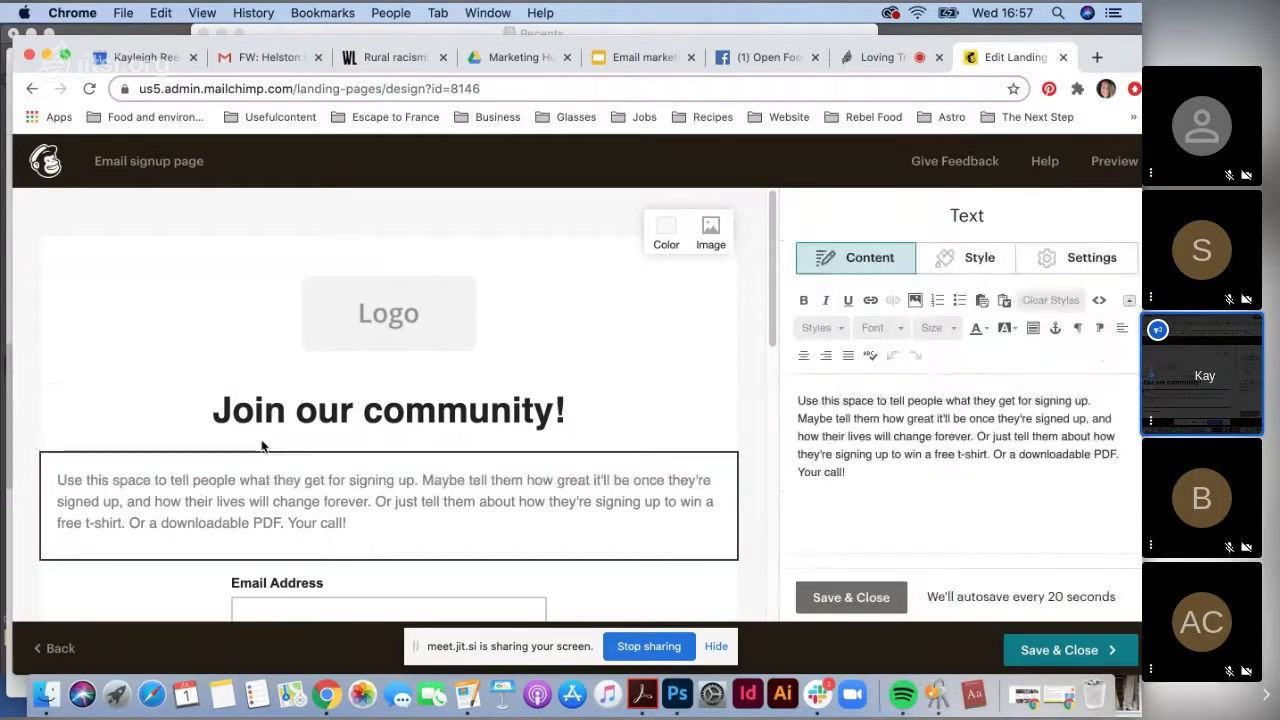
drag(957, 483, 740, 415)
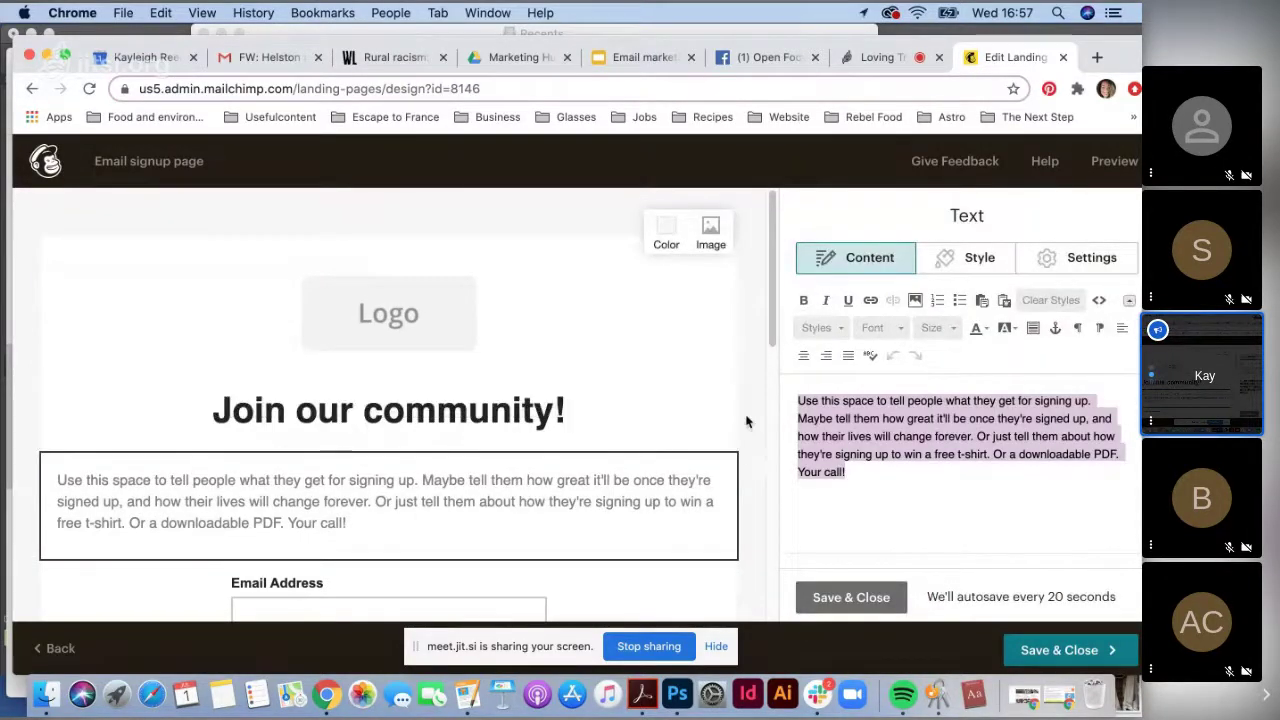
text(Please support us by allowing us to keep in touch with you. We will only use your email to let you know about new produce, to offer useful information and to send you a reminder when our order cycle is open or about to close so you don’t miss it! Please select below how you would like to hear from us:)
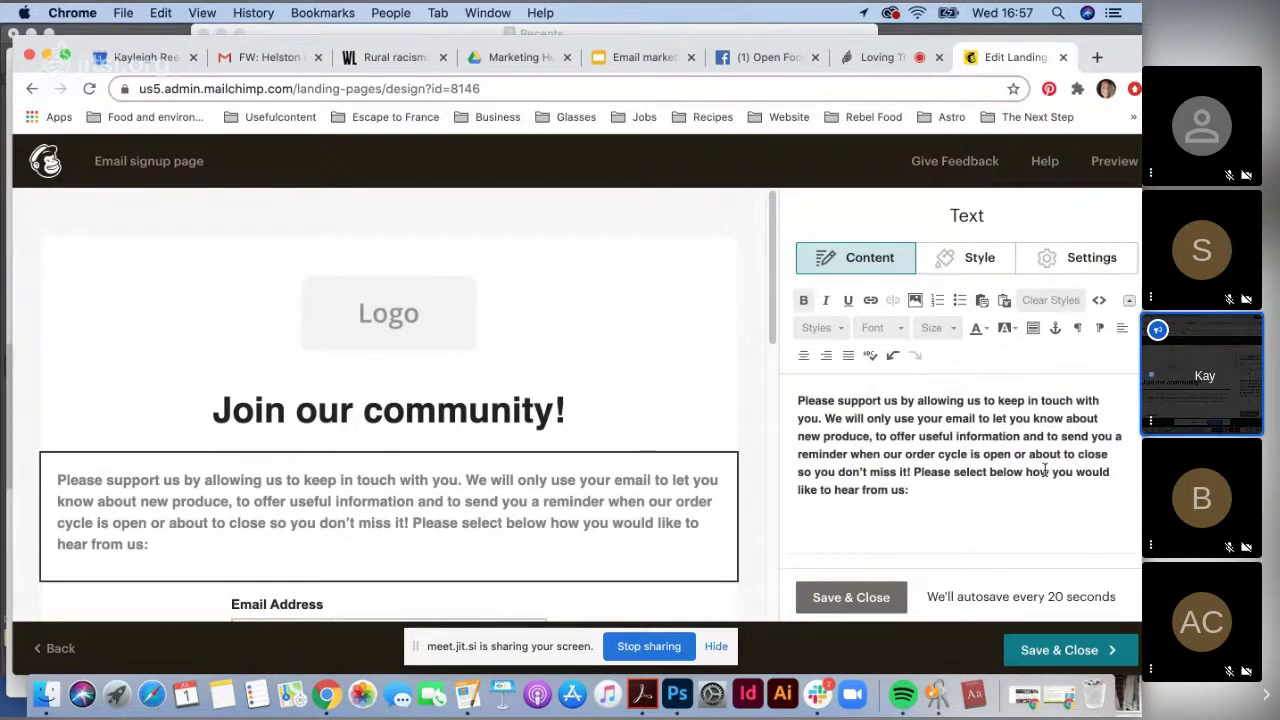
Reword the paragraph's opening sentence to "Please support us by joining our community.".
scroll(500, 555, down, 5)
scroll(235, 405, up, 3)
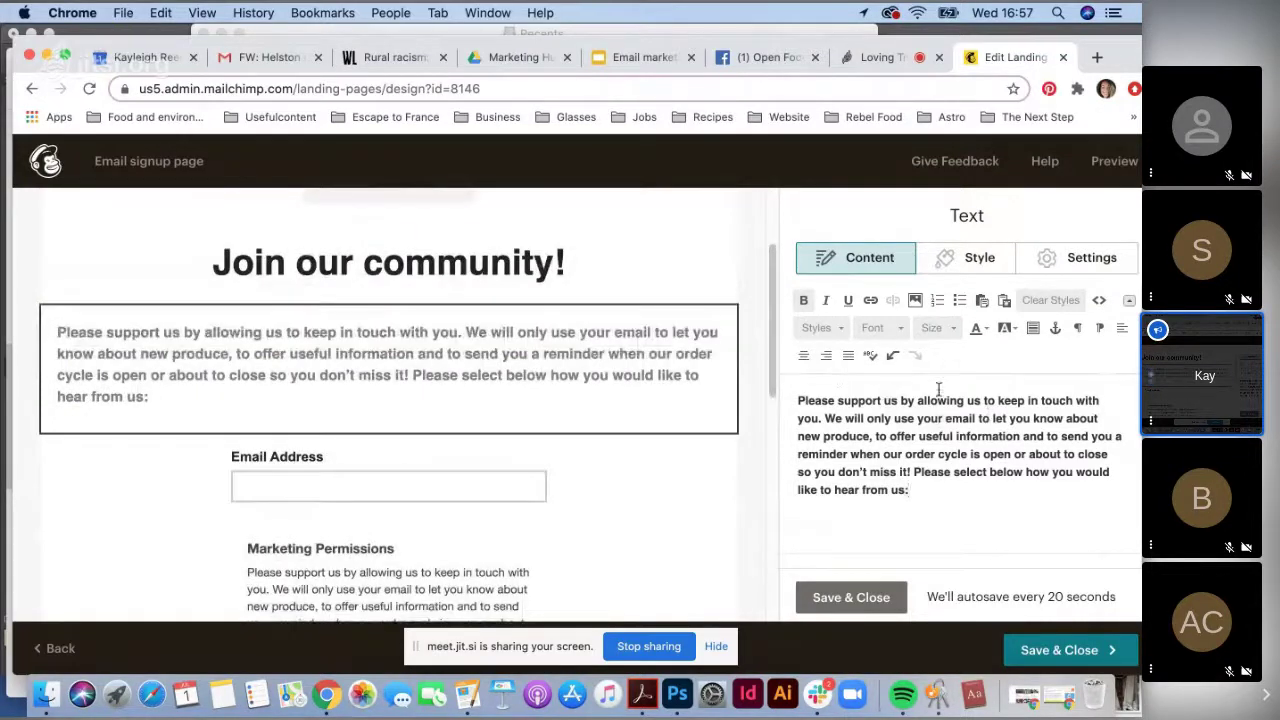
drag(918, 398, 817, 416)
key(BackSpace)
text(joining our comm)
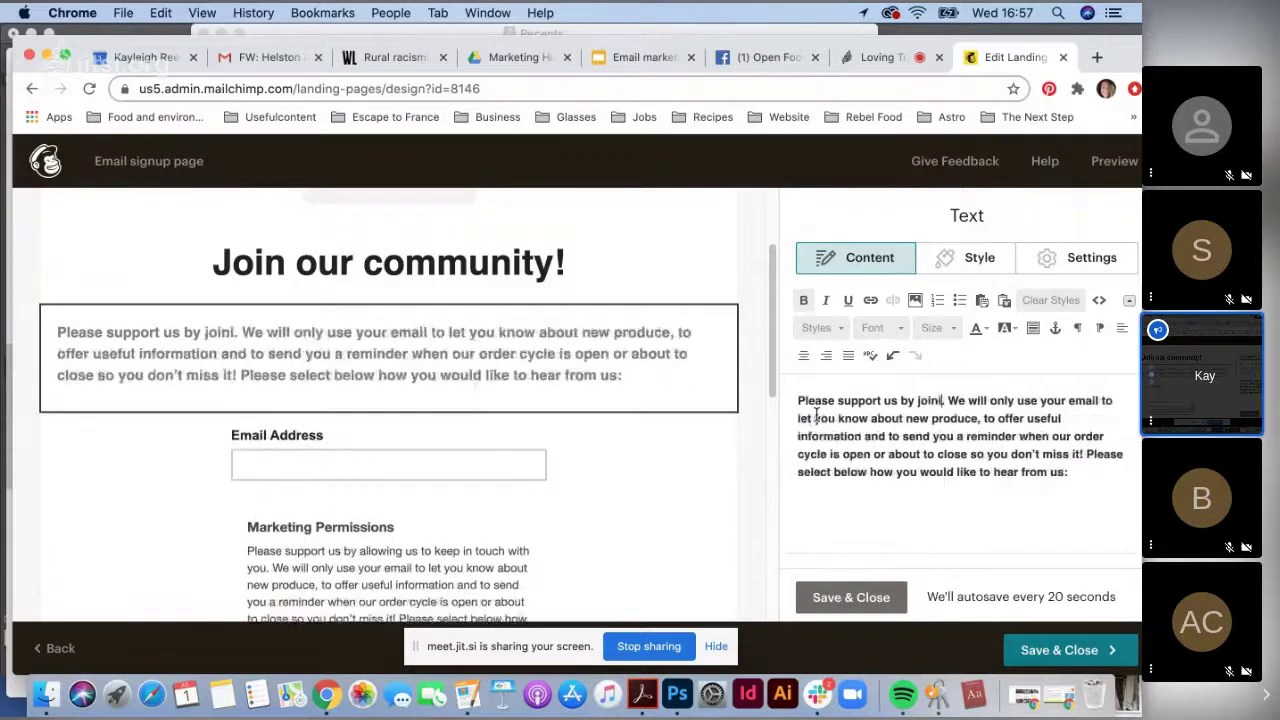
text(unity)
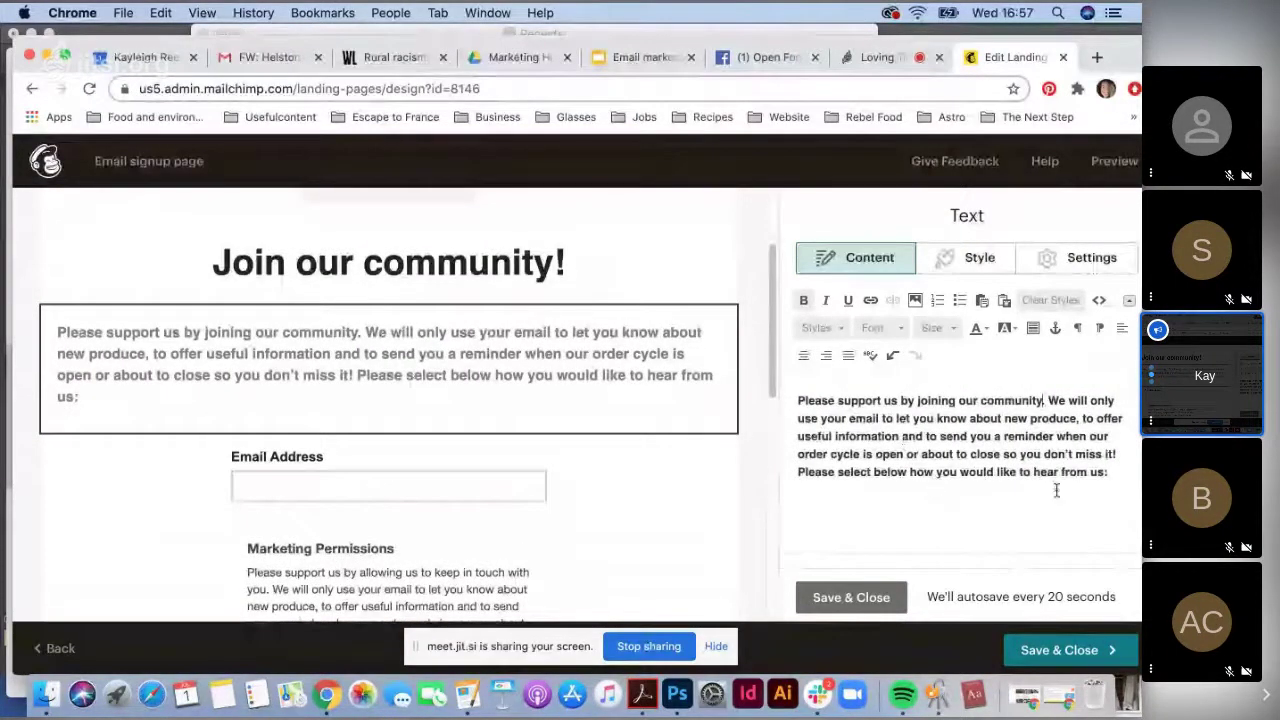
Start a new paragraph after the opening sentence and reword the second one to begin "We contact you to let you know about new produce".
click(1049, 400)
key(Return)
key(Return)
drag(818, 437, 928, 434)
text(con)
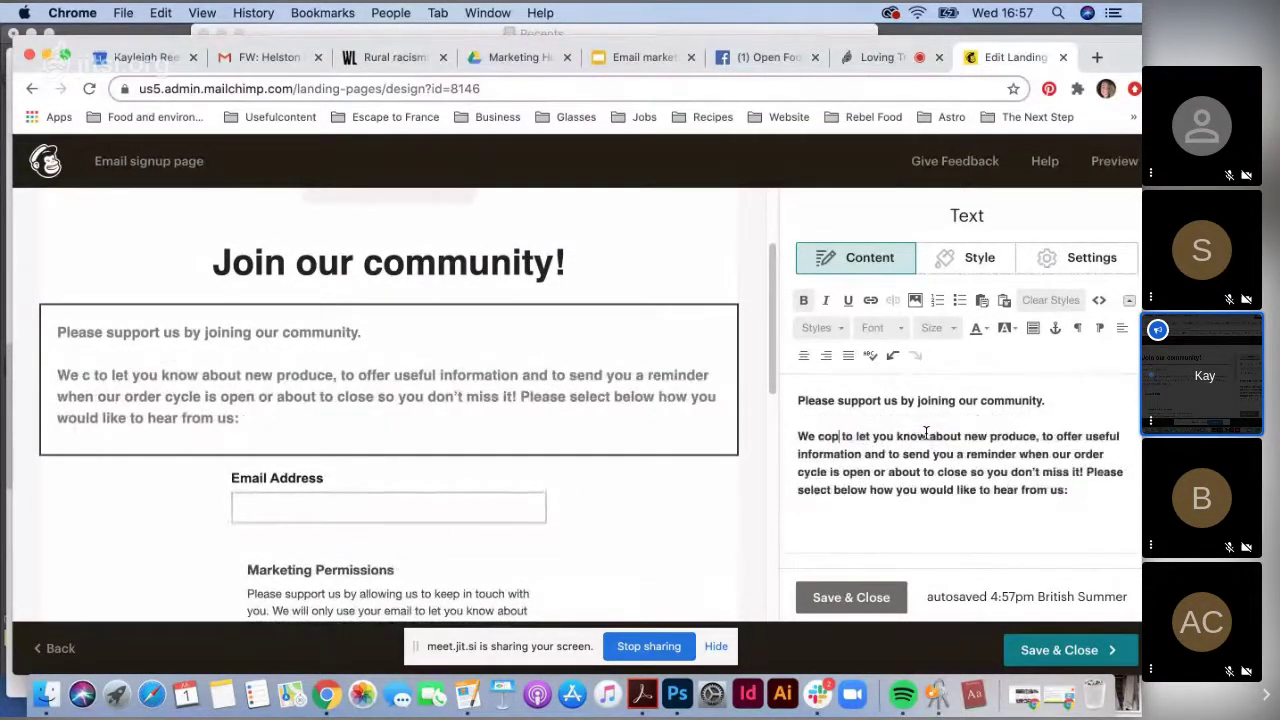
text(tact you)
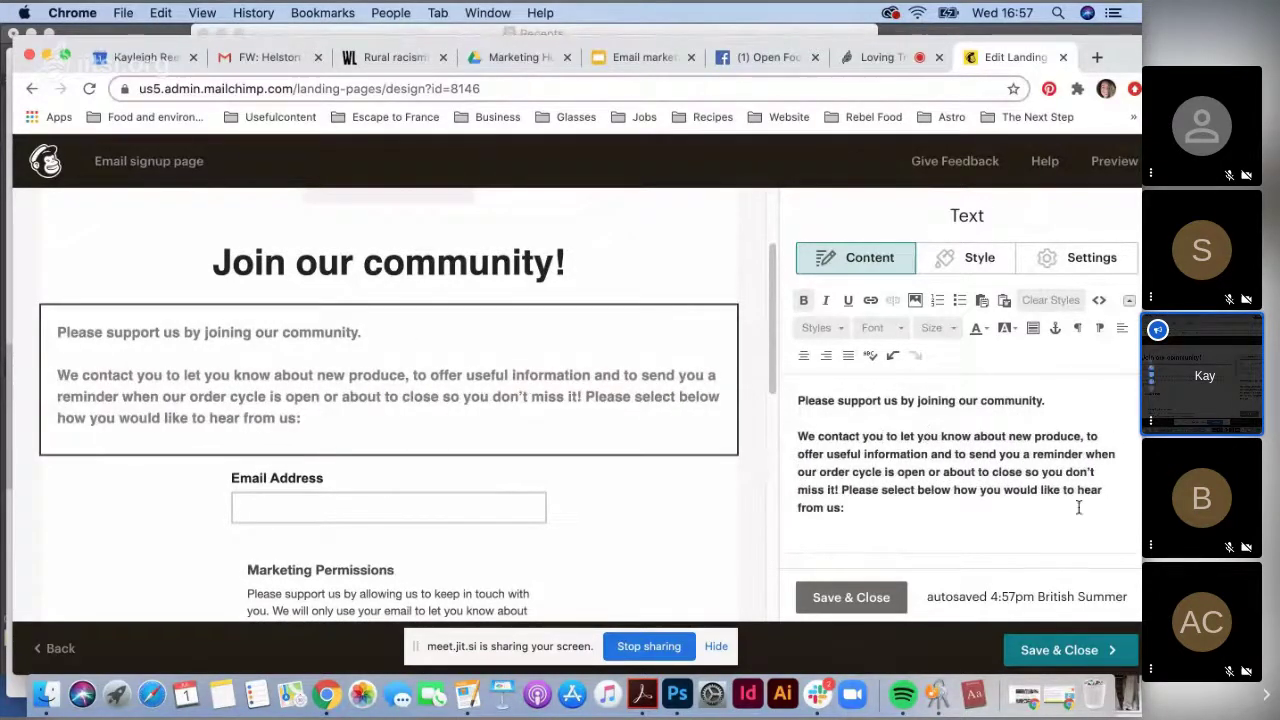
Delete the closing sentence "Please select below how you would like to hear from us:" and save the text block.
drag(842, 489, 902, 514)
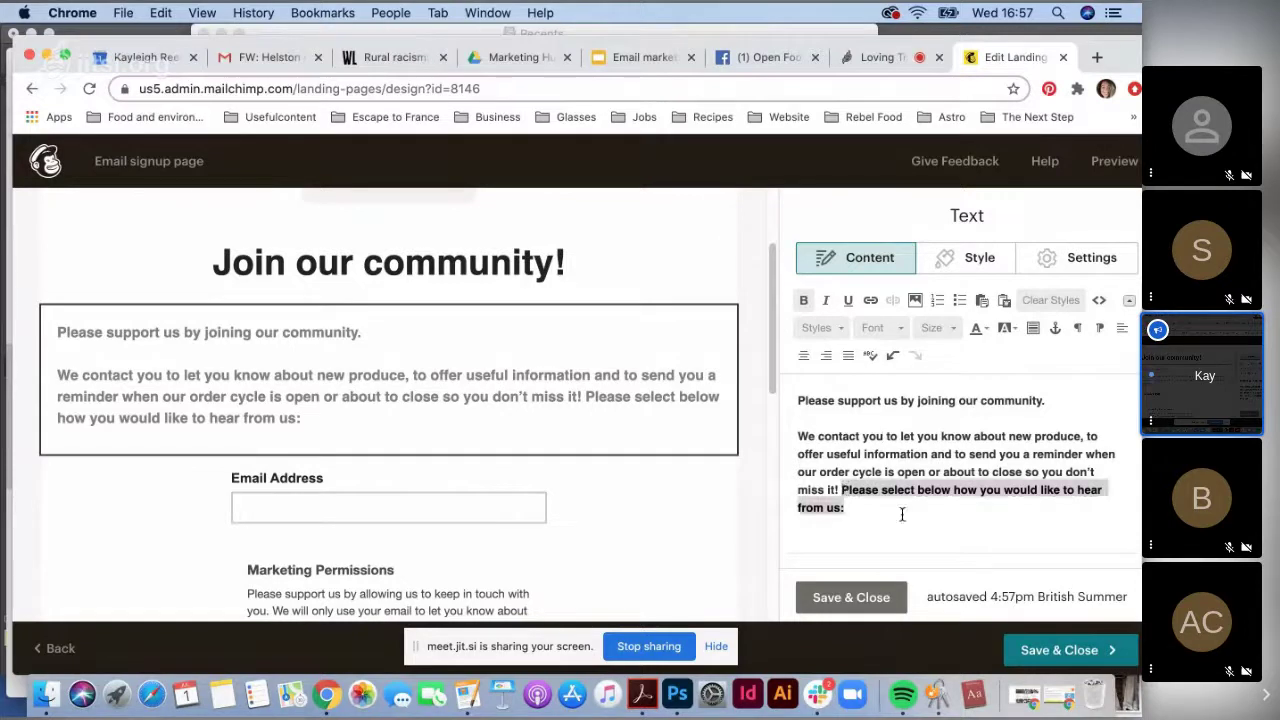
key(BackSpace)
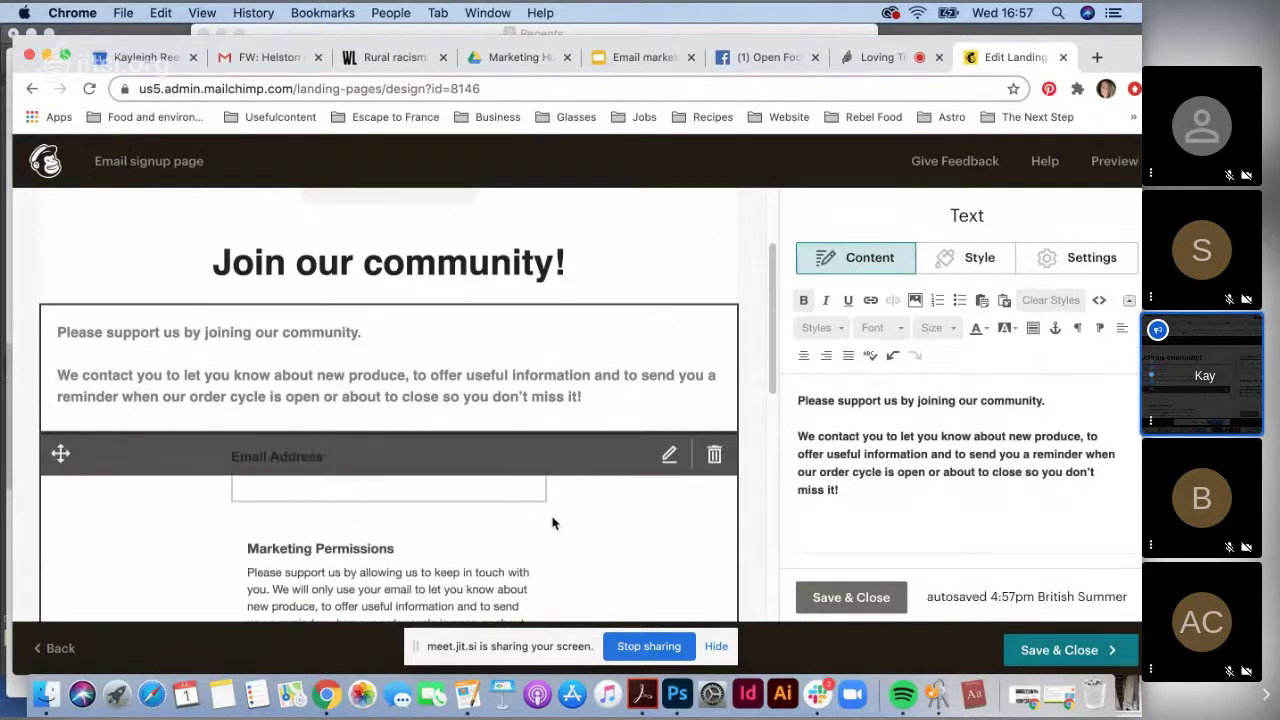
scroll(620, 538, down, 1)
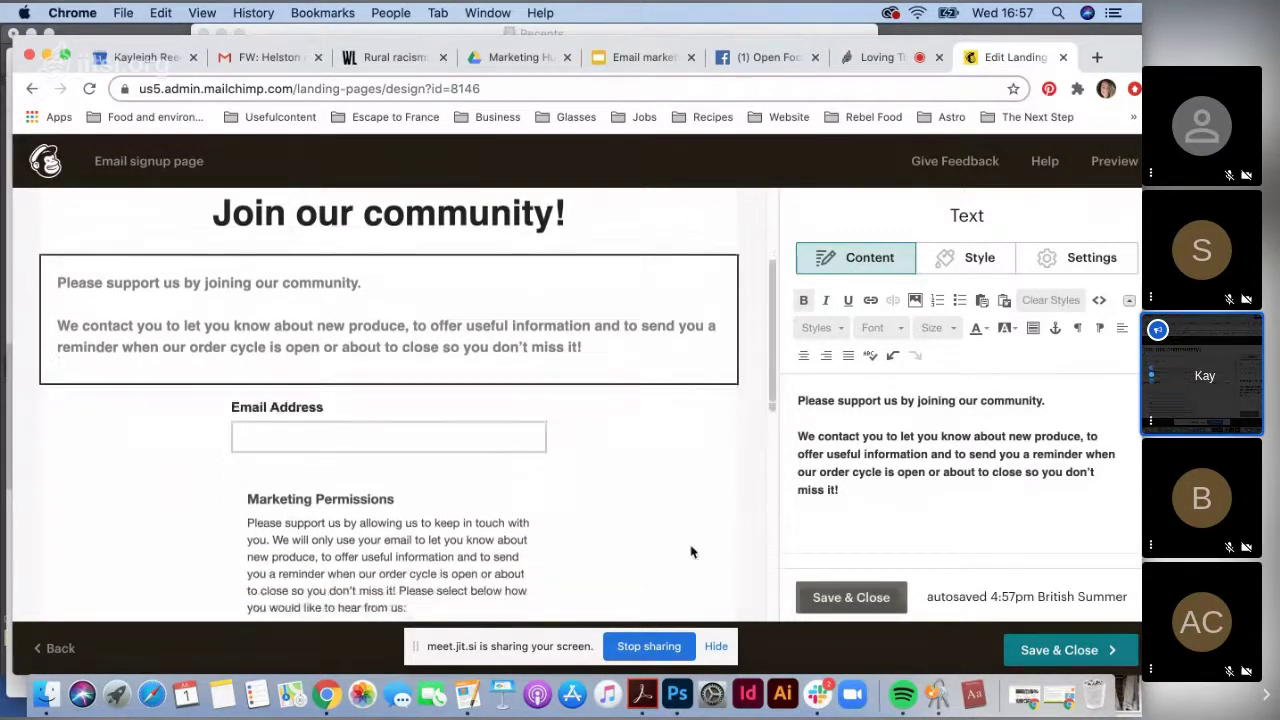
click(851, 597)
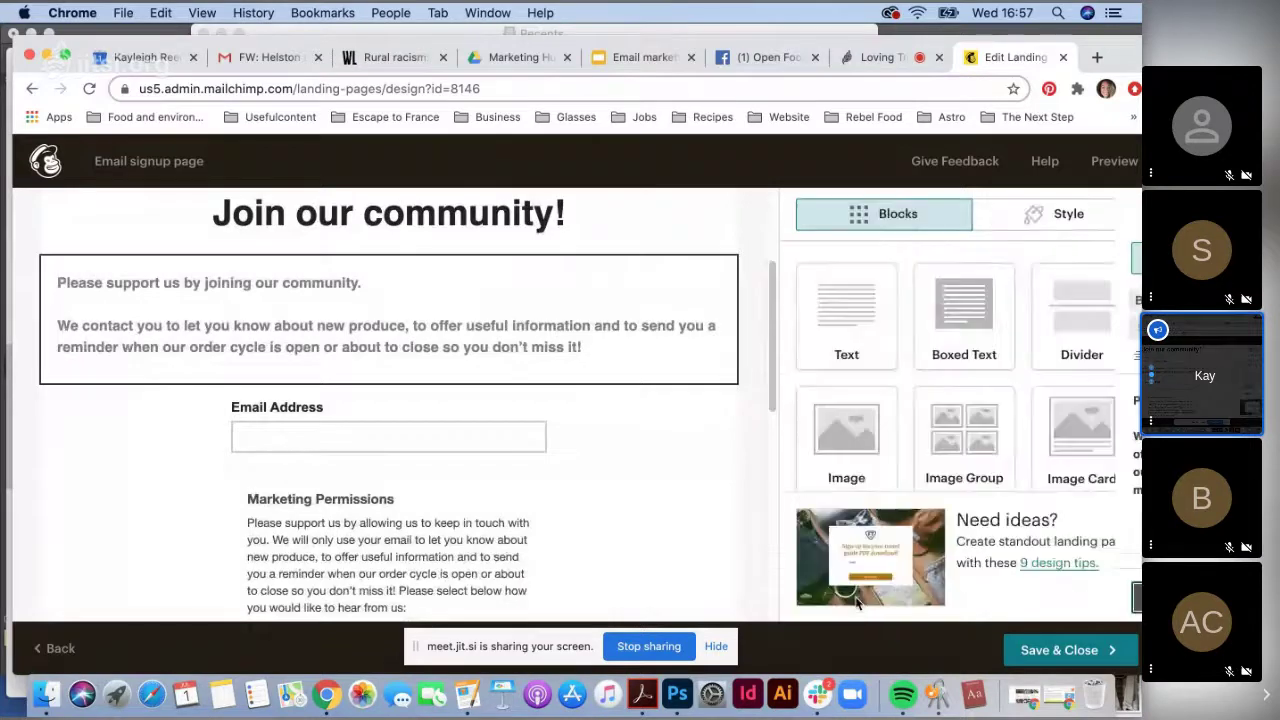
Add the First Name field to the landing page's signup form.
click(434, 436)
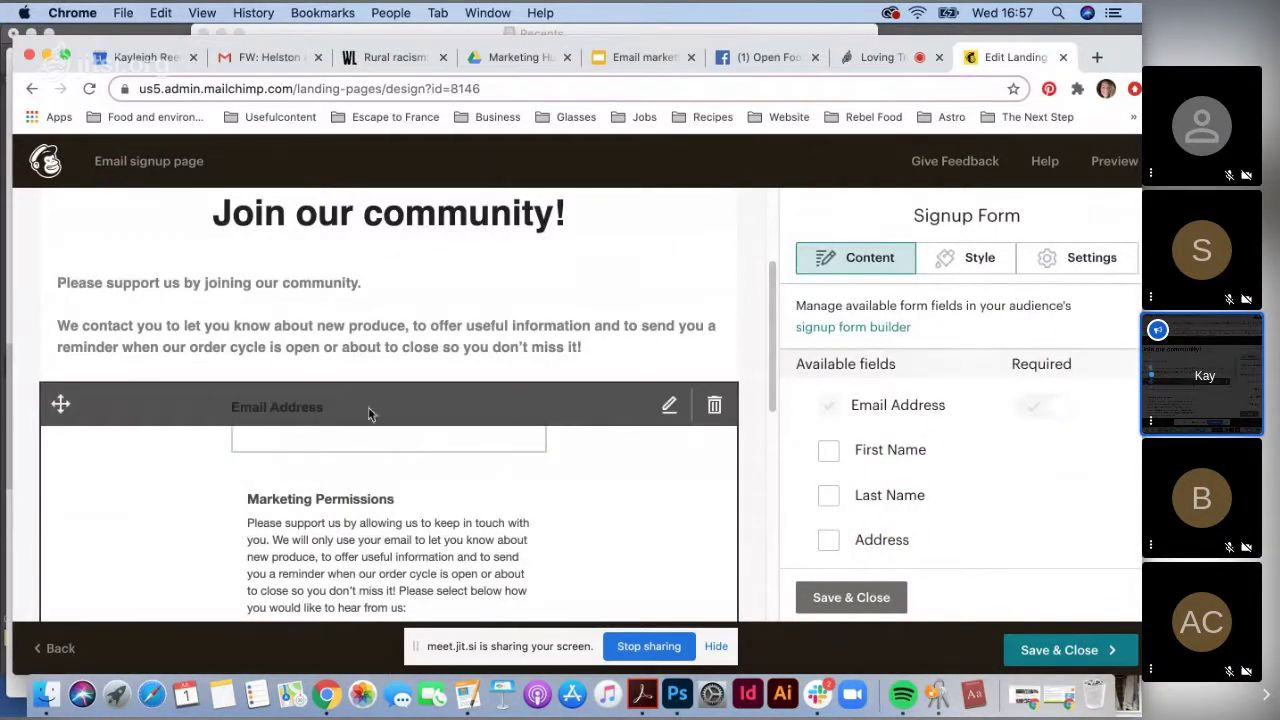
click(828, 450)
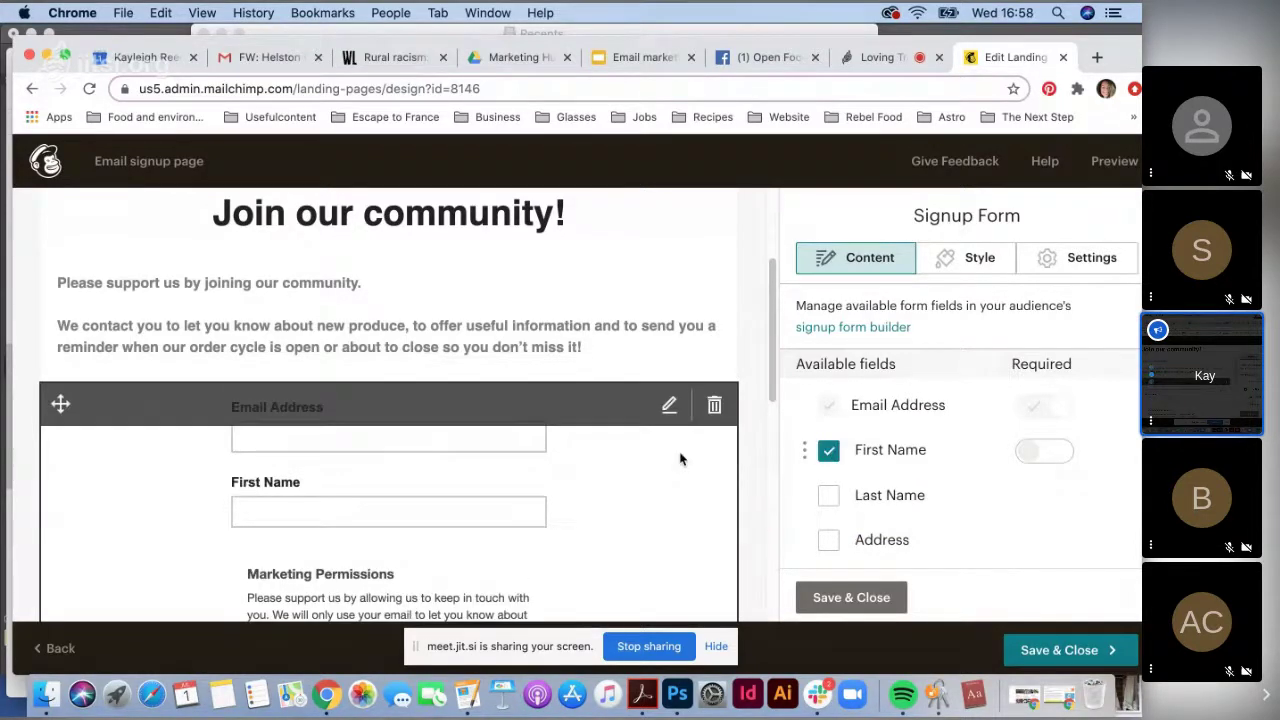
Make the First Name field required in the signup form and save the form block.
click(1034, 460)
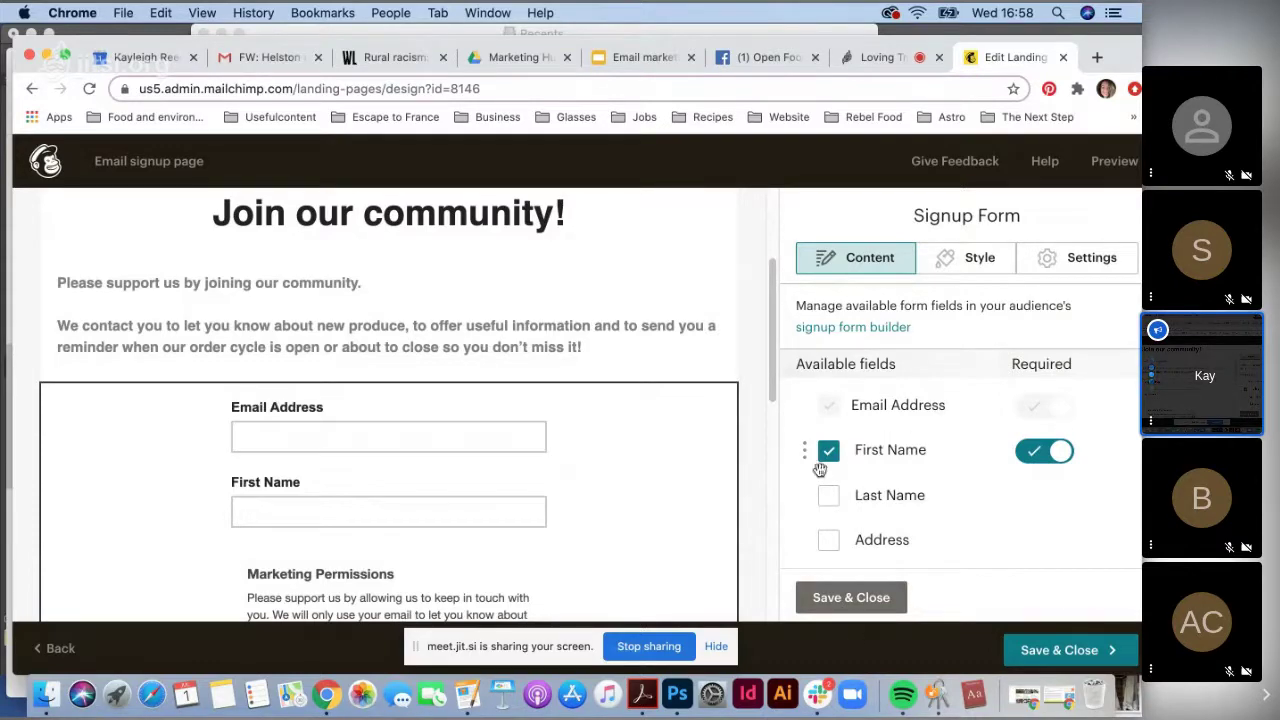
click(851, 599)
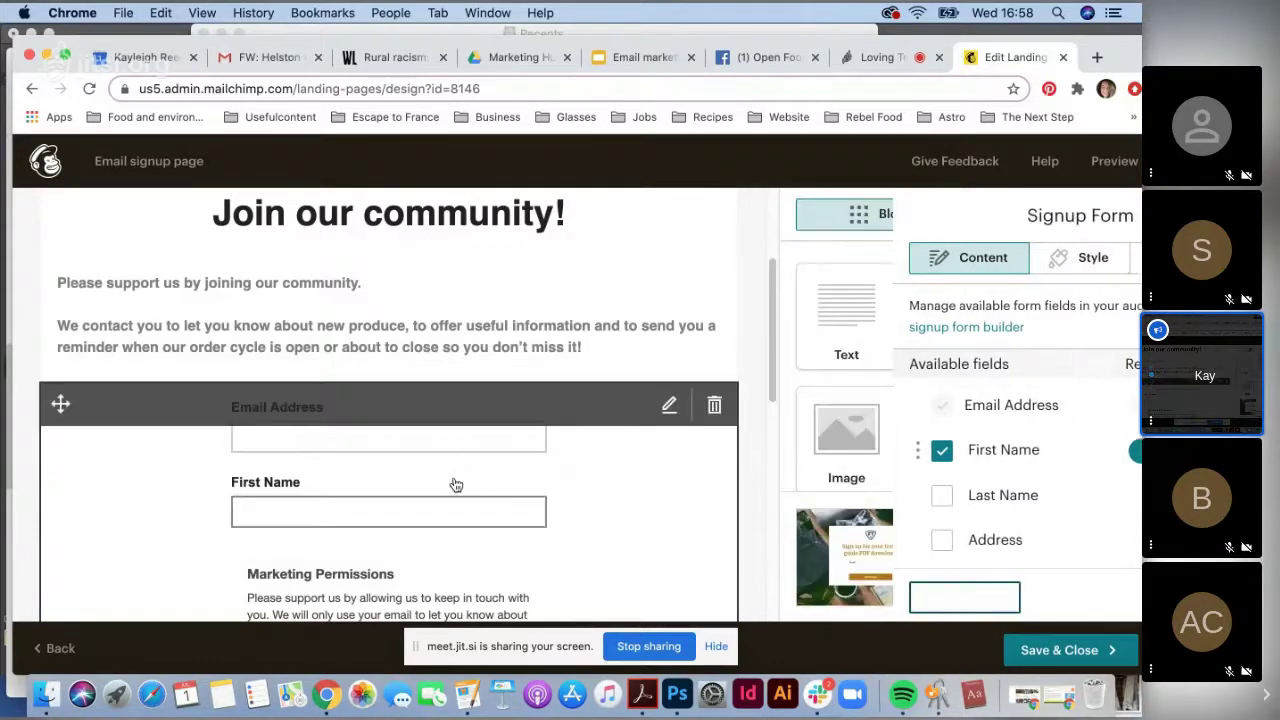
Review the form's marketing permissions text, Email option and Subscribe section, and save the landing page design.
scroll(455, 487, down, 1)
scroll(455, 487, down, 3)
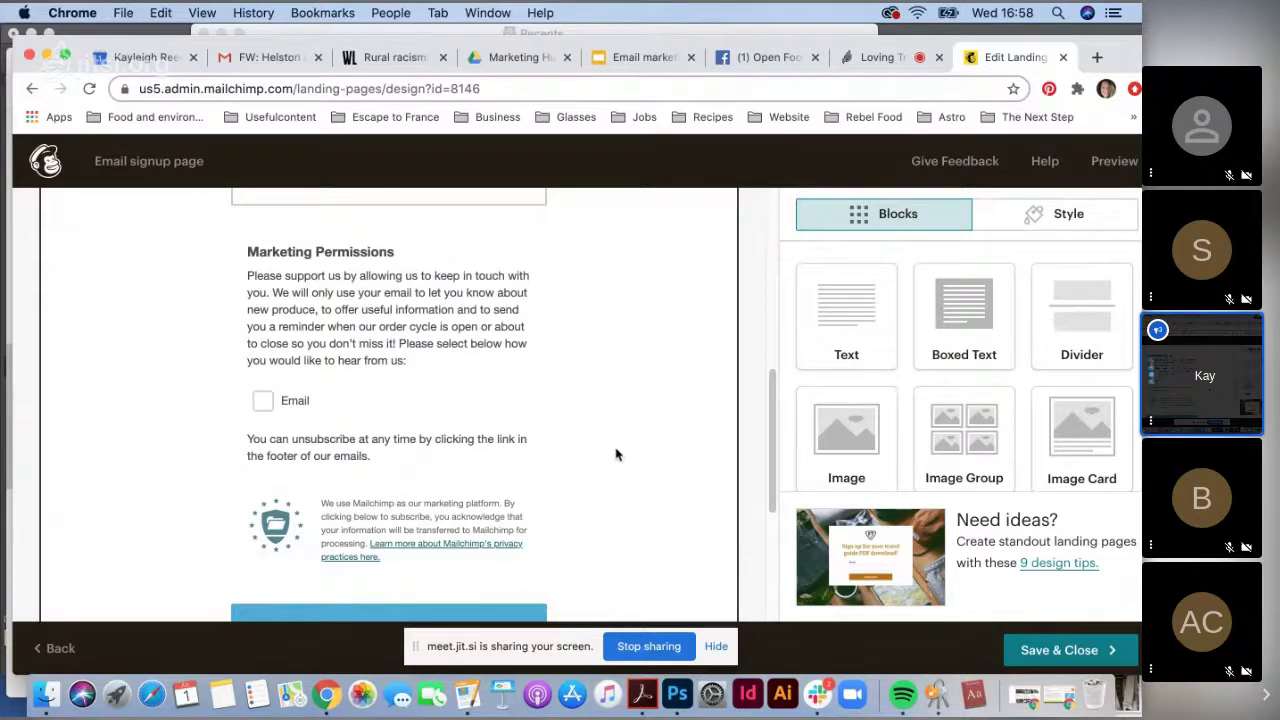
scroll(612, 456, down, 3)
scroll(606, 458, up, 5)
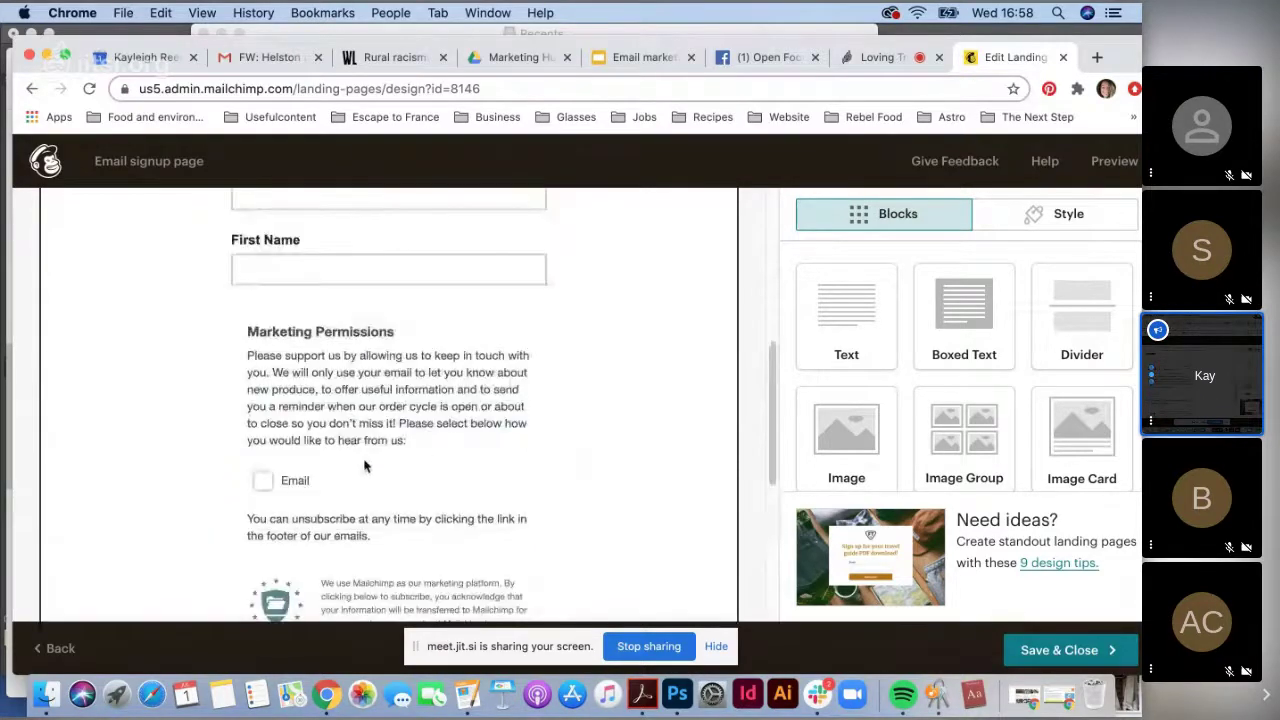
scroll(364, 466, down, 5)
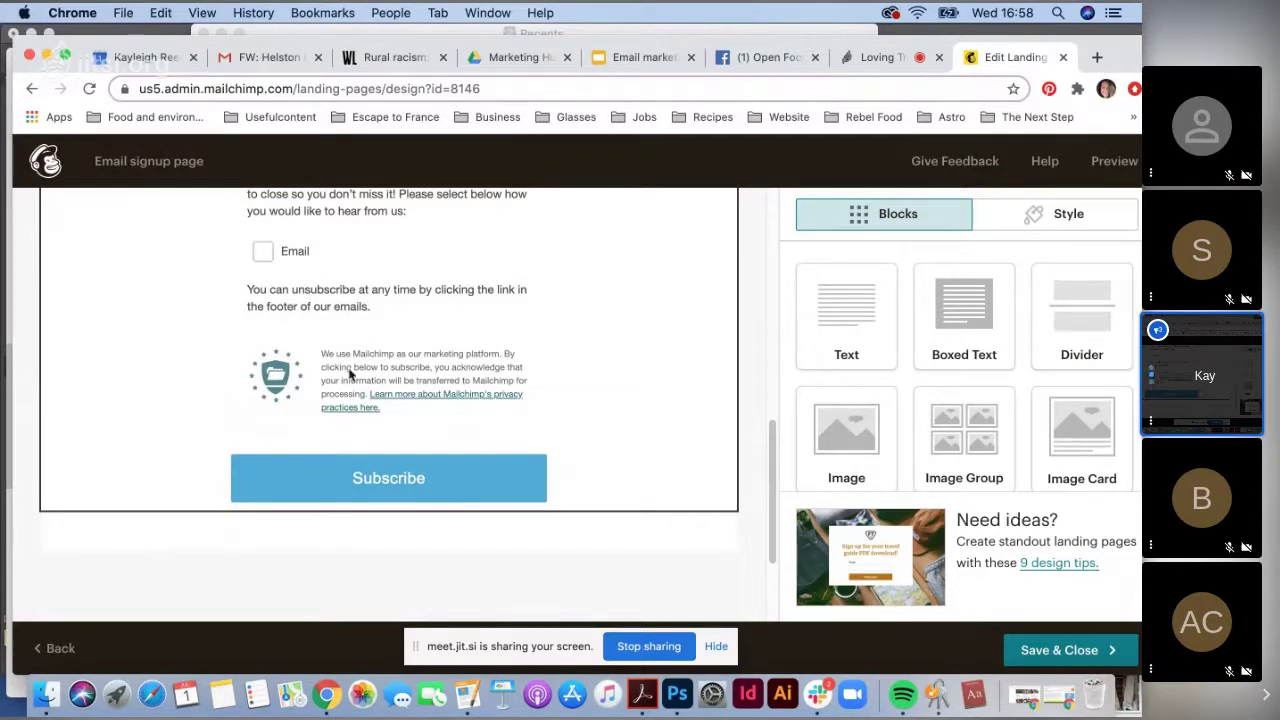
scroll(560, 416, up, 1)
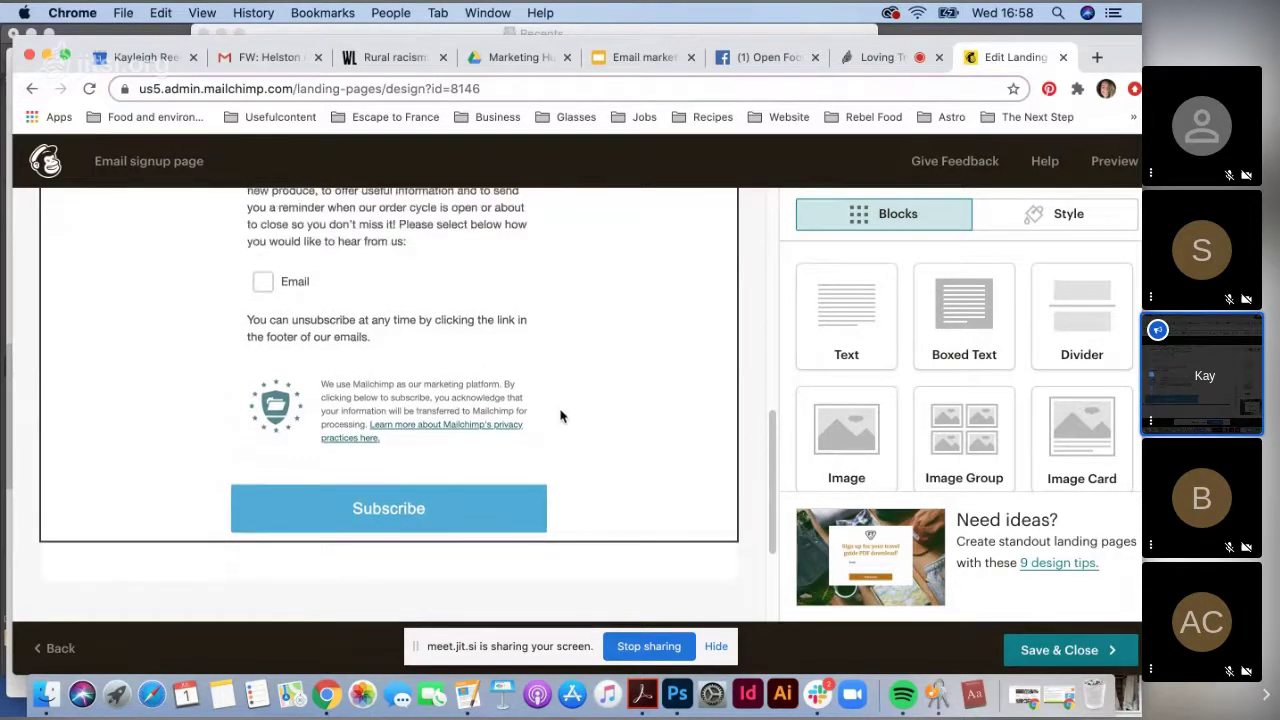
scroll(560, 416, up, 1)
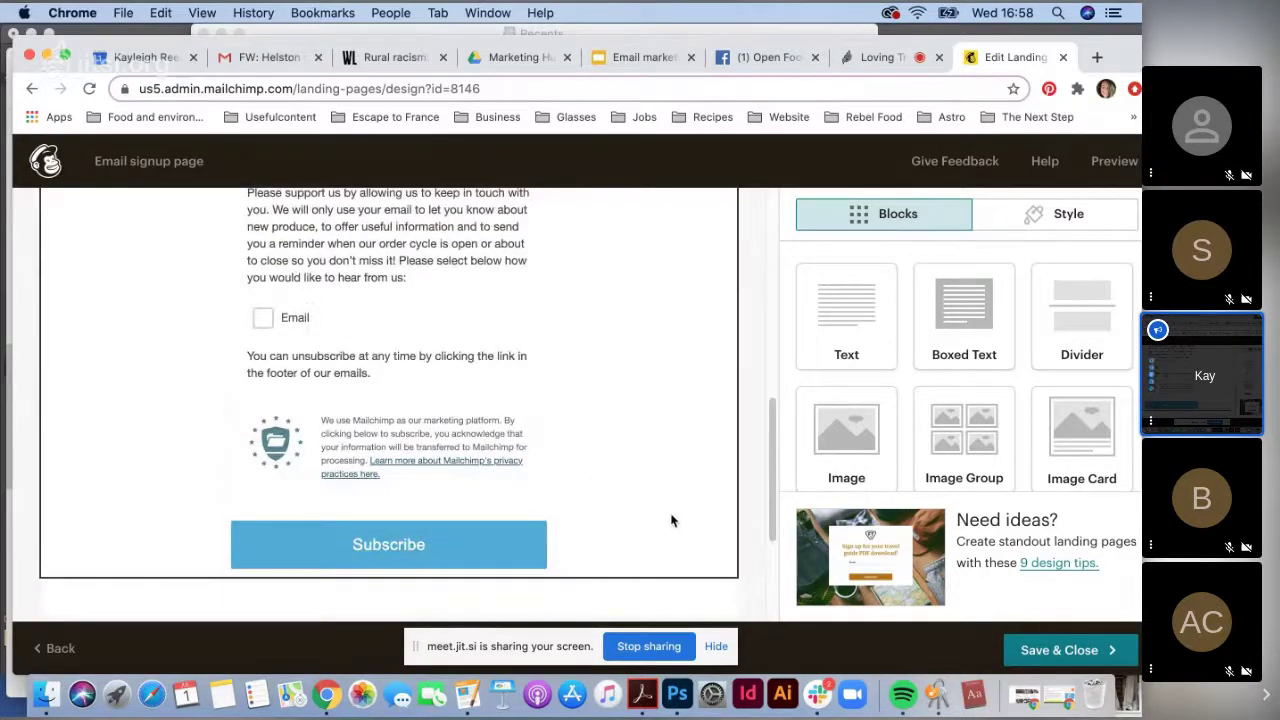
click(1068, 652)
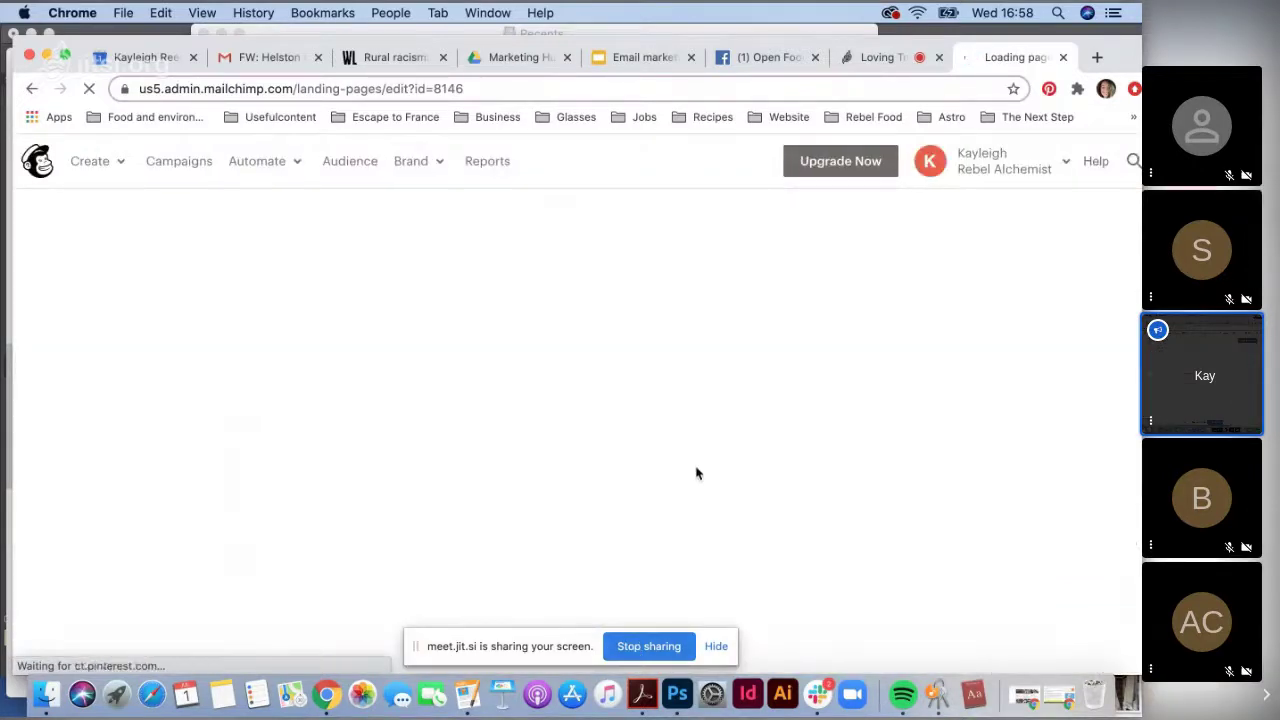
Check the email signup page's title, URL, audience and content settings, and publish the landing page.
scroll(546, 458, down, 2)
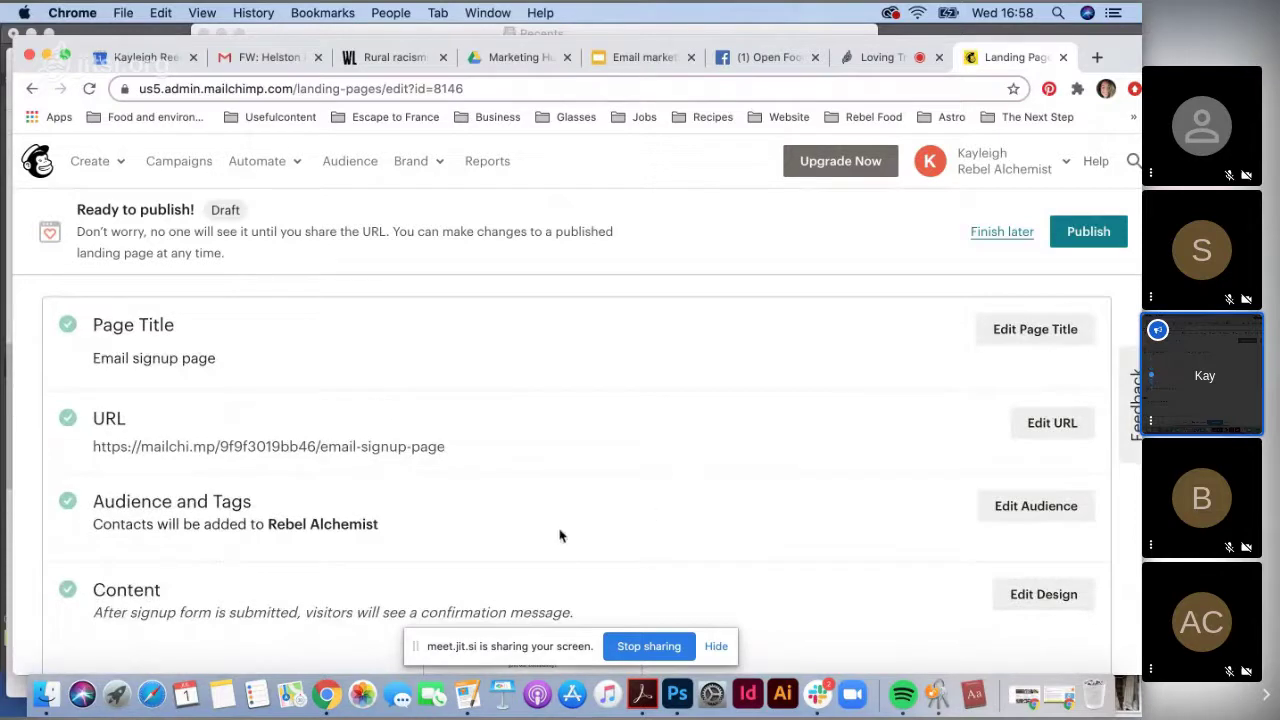
scroll(568, 510, down, 2)
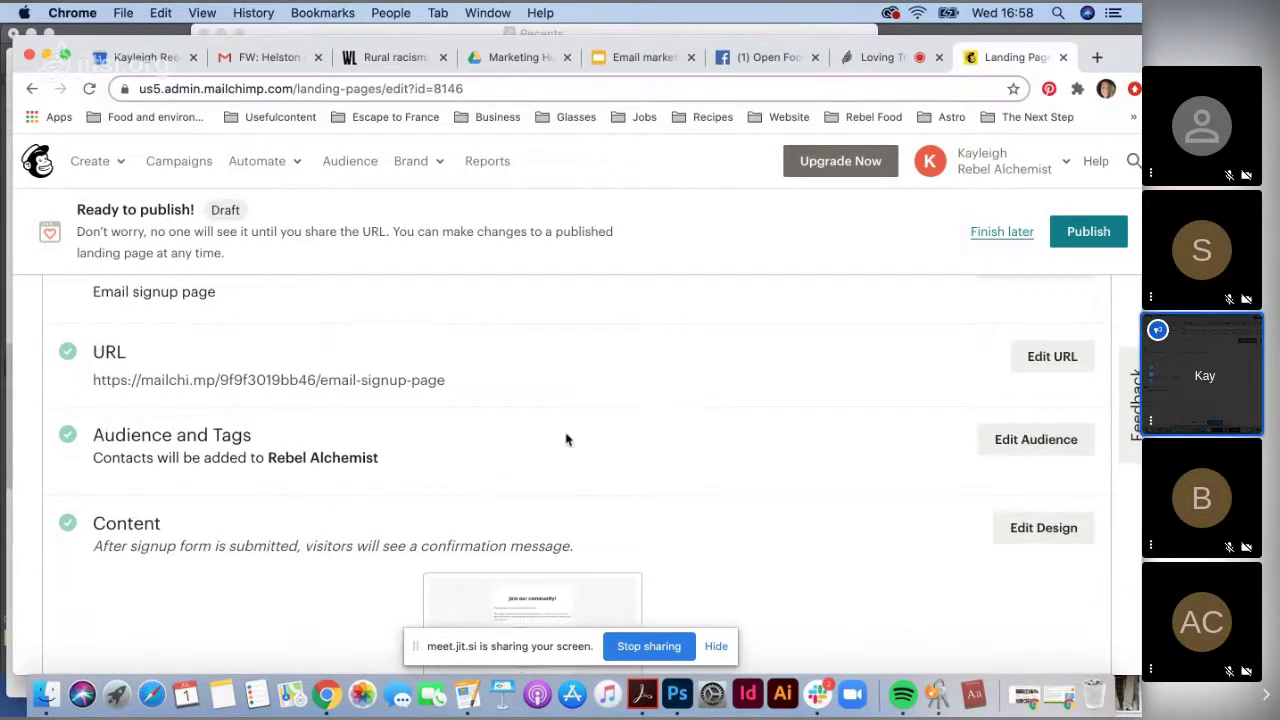
drag(450, 364, 98, 358)
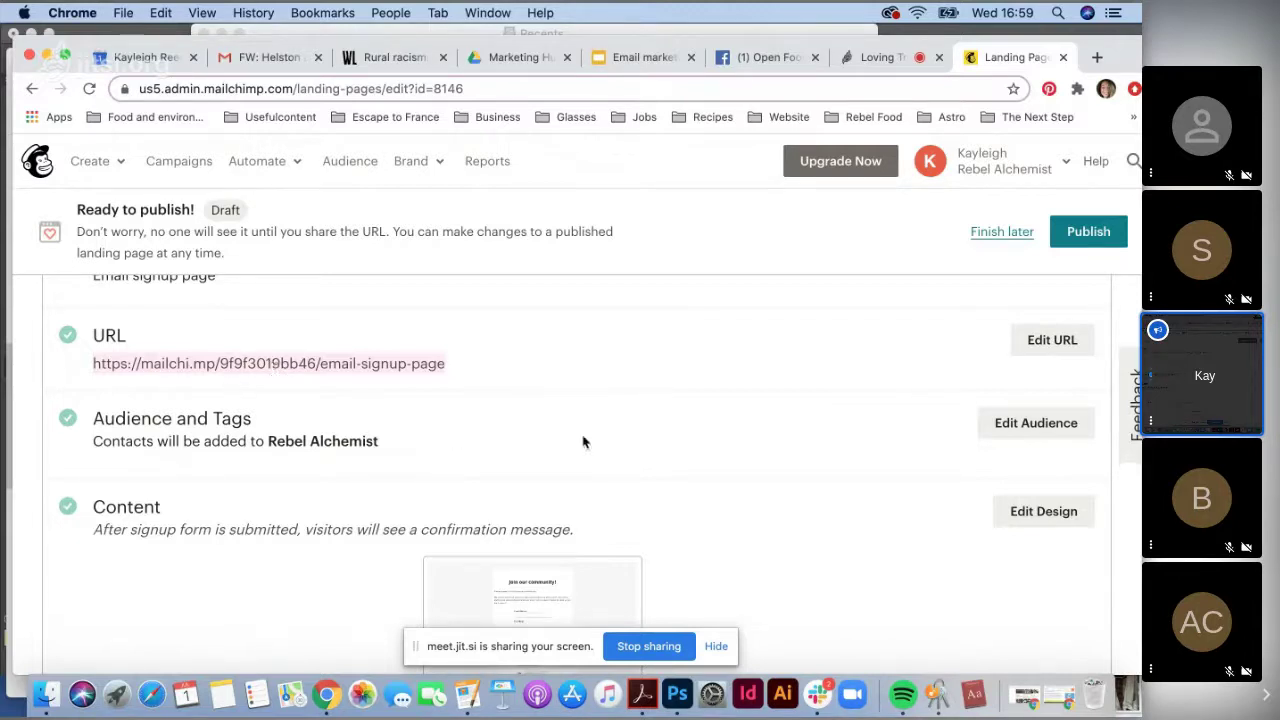
scroll(579, 441, down, 3)
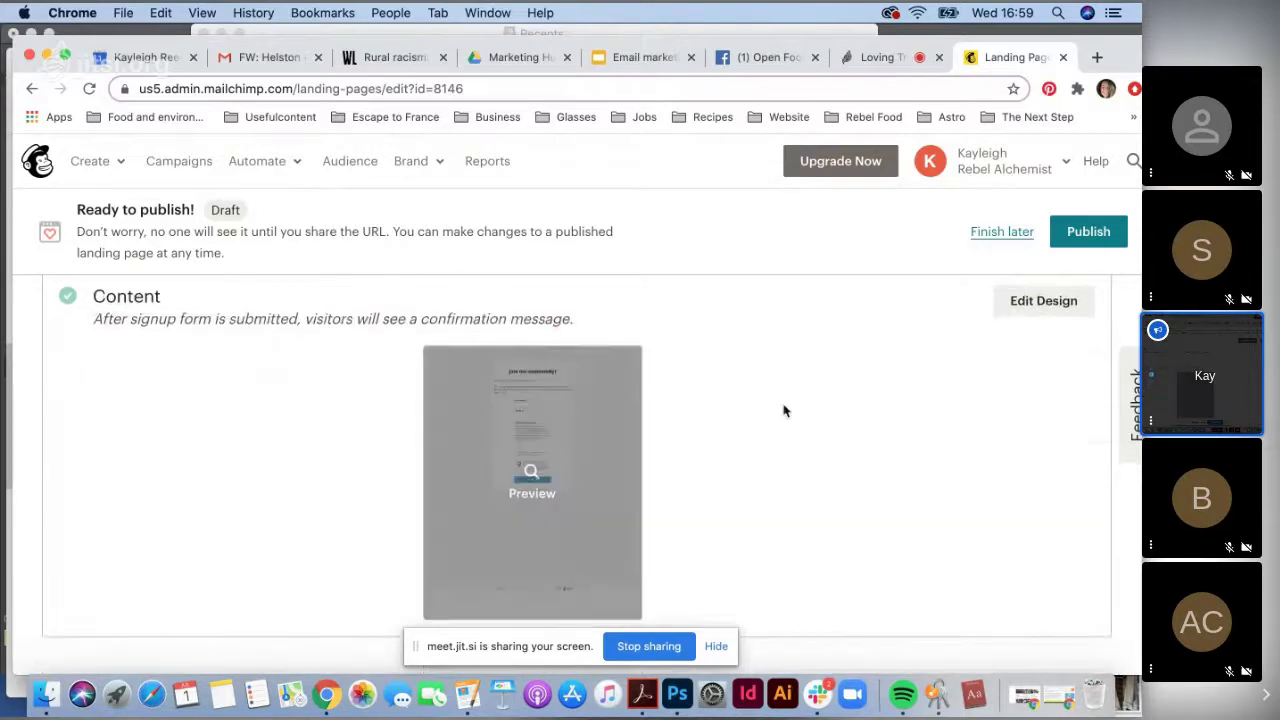
scroll(783, 409, down, 3)
scroll(726, 480, up, 5)
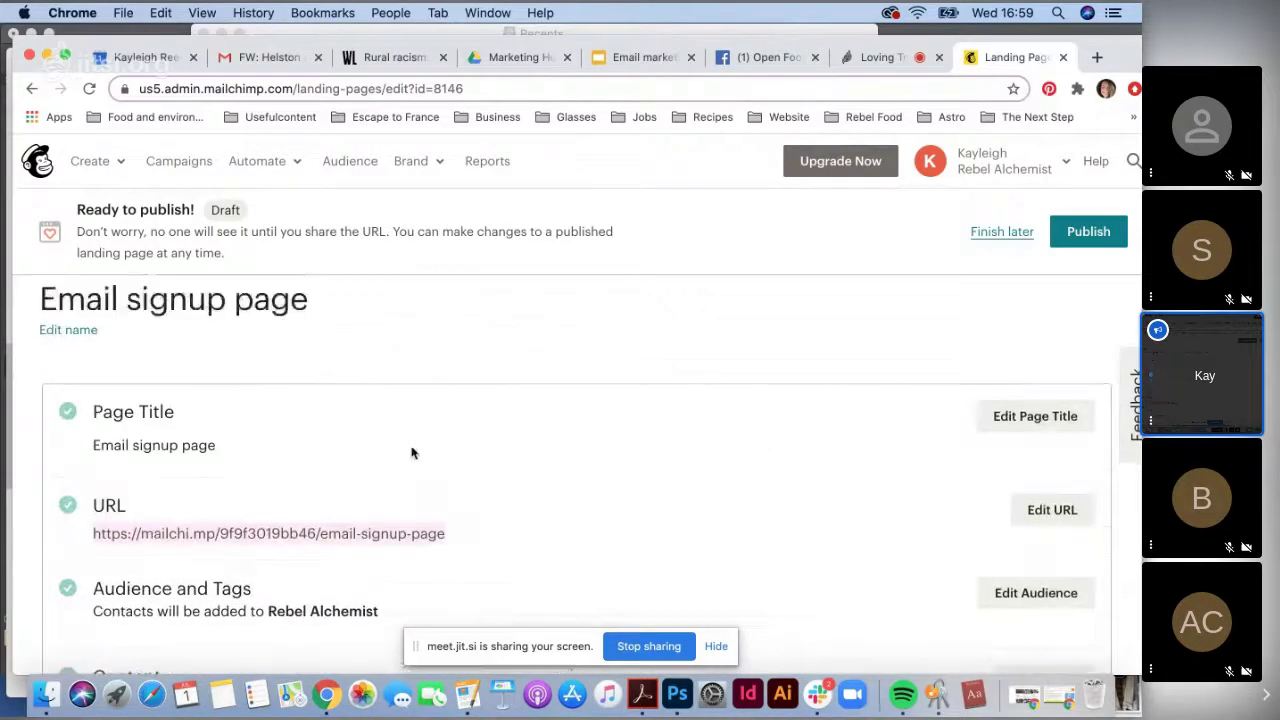
scroll(414, 451, down, 2)
scroll(800, 470, down, 1)
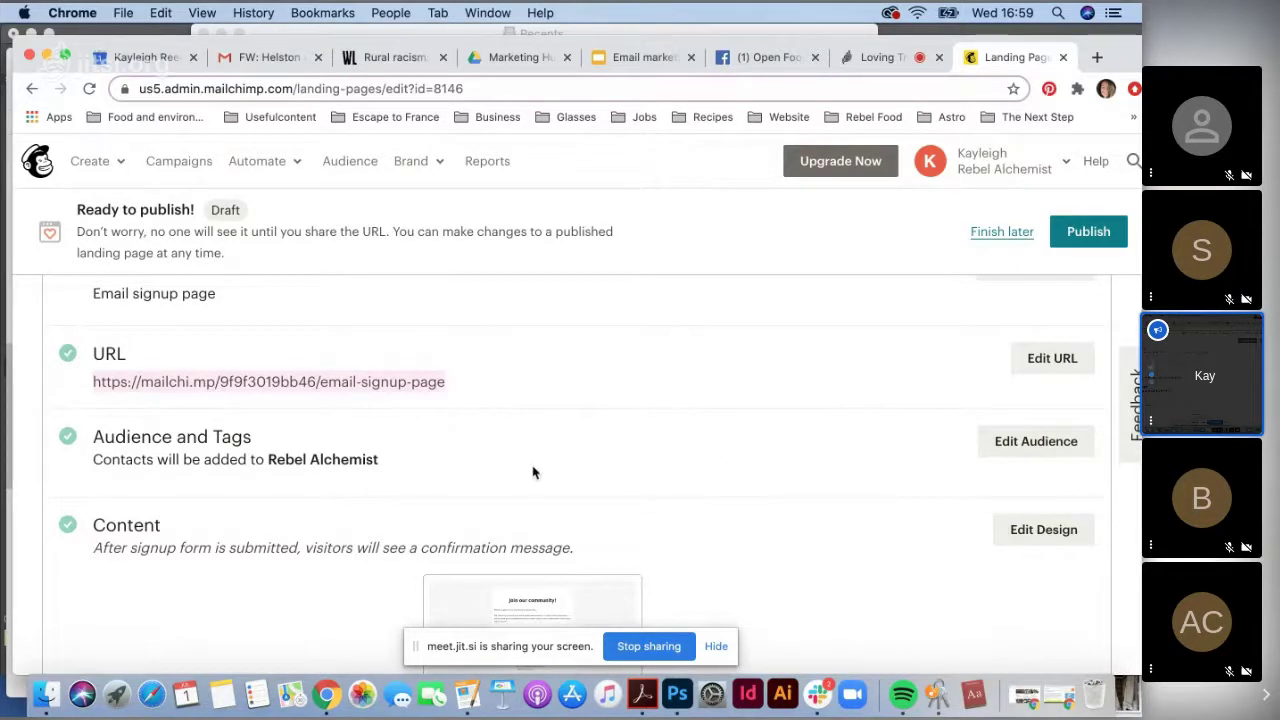
scroll(540, 469, down, 2)
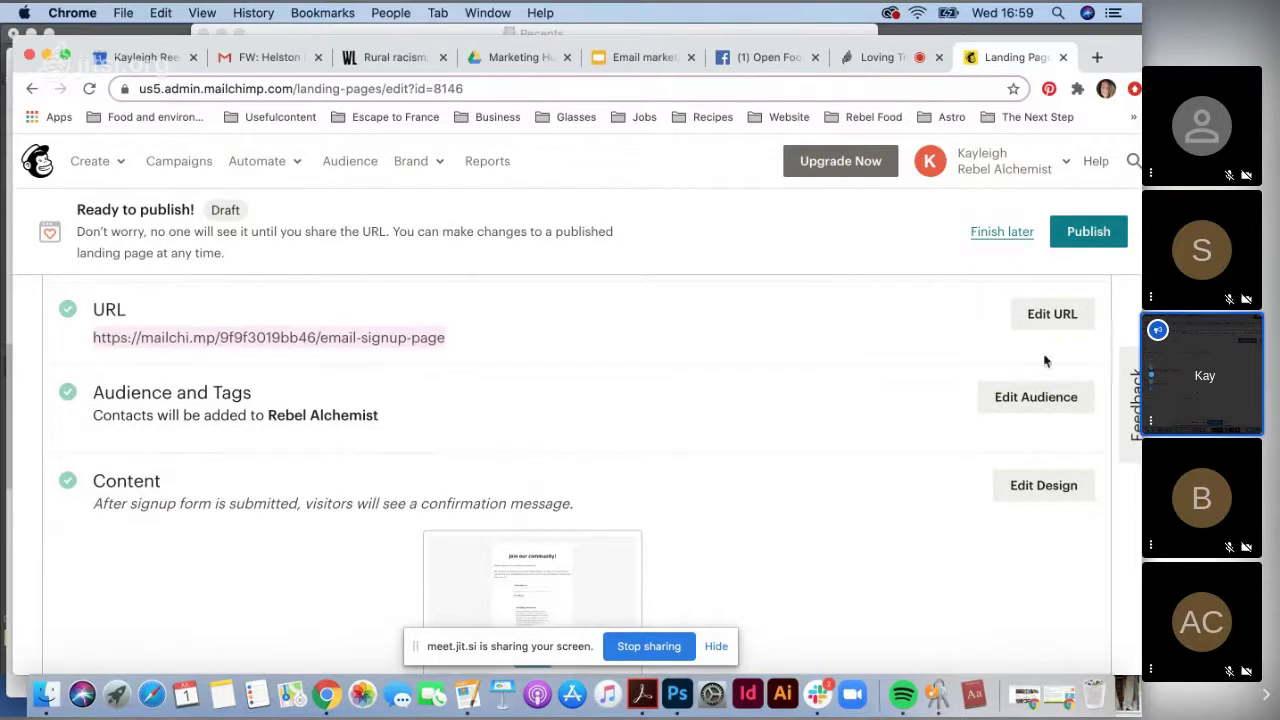
click(1076, 234)
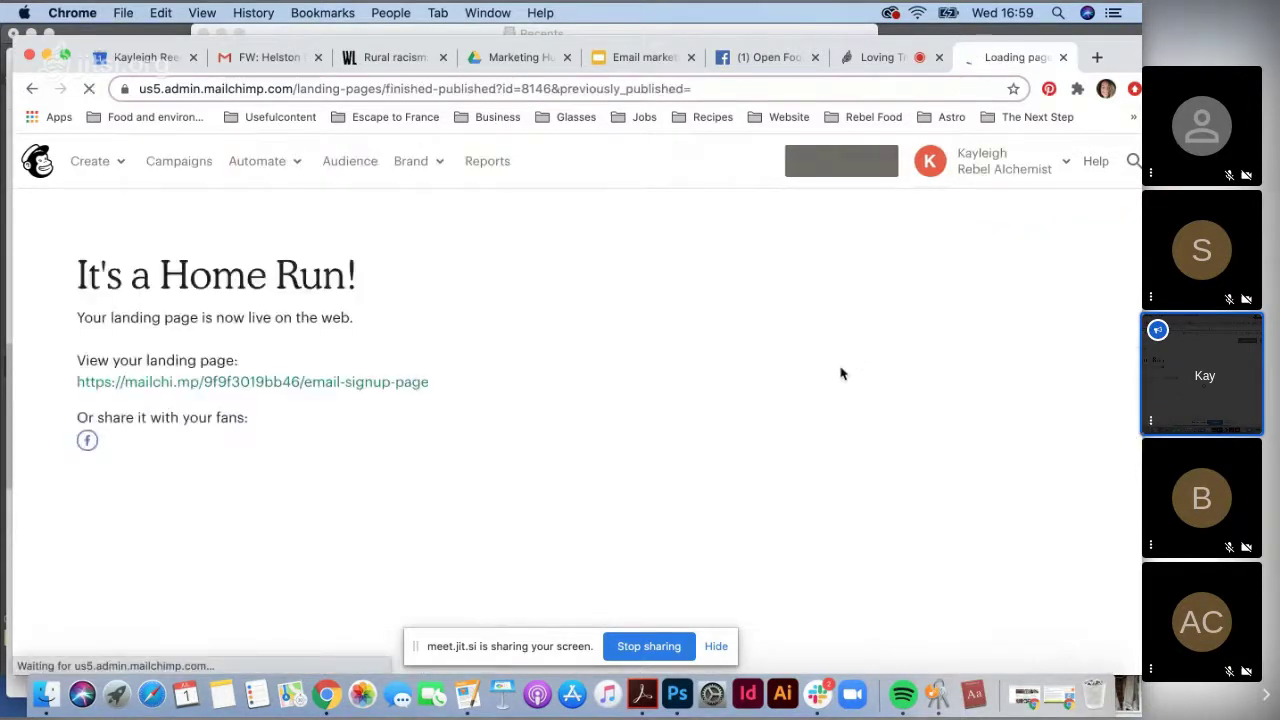
Copy the published landing page's URL from the confirmation page.
drag(466, 383, 63, 380)
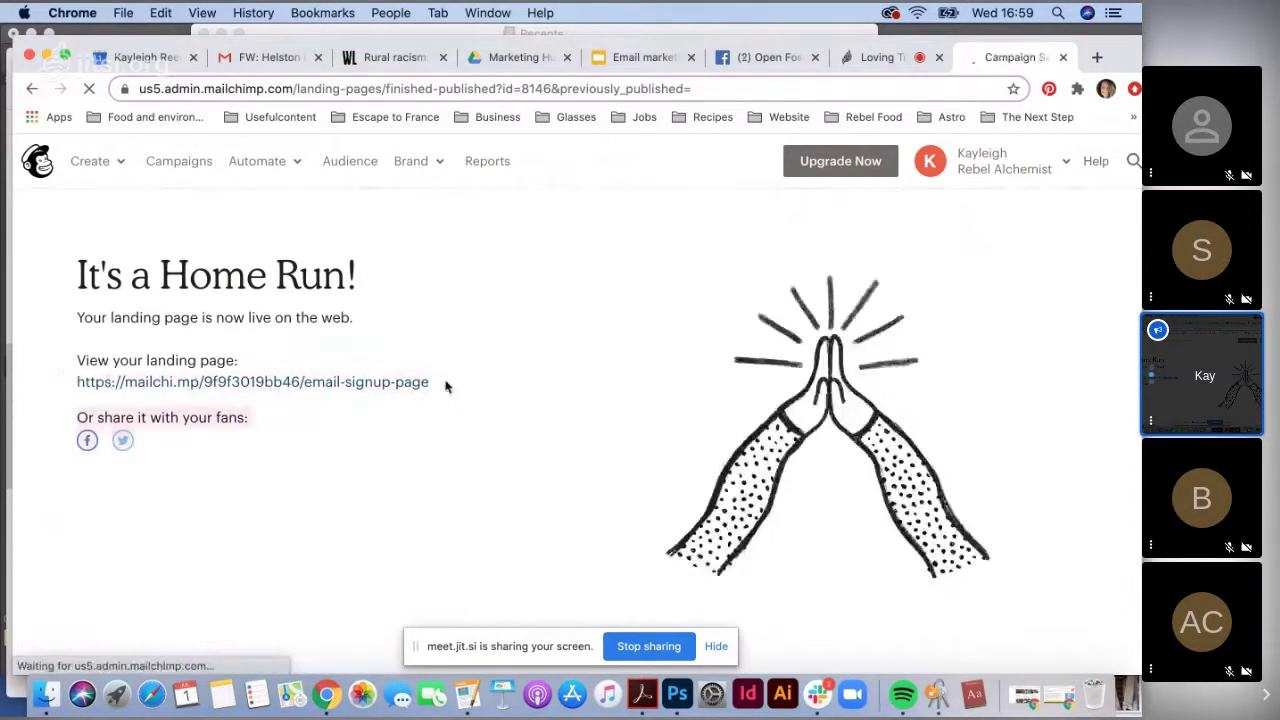
click(57, 390)
triple_click(57, 390)
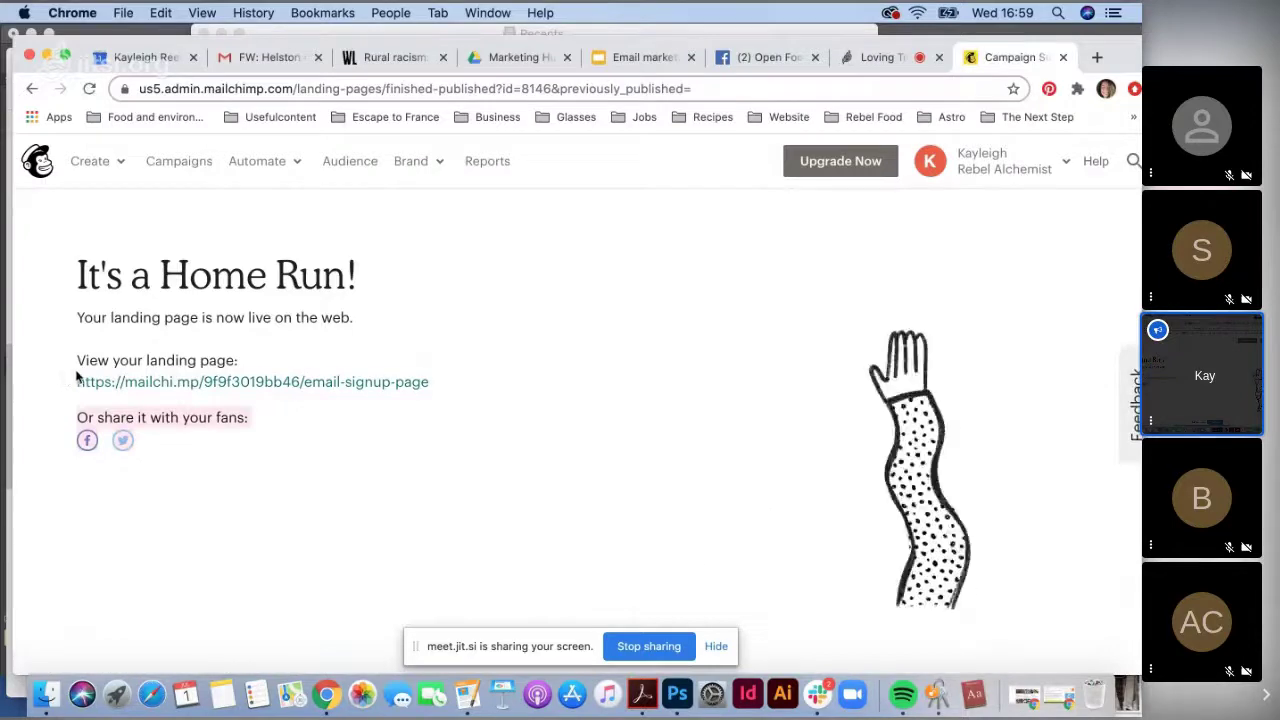
triple_click(77, 380)
key(ctrl+c)
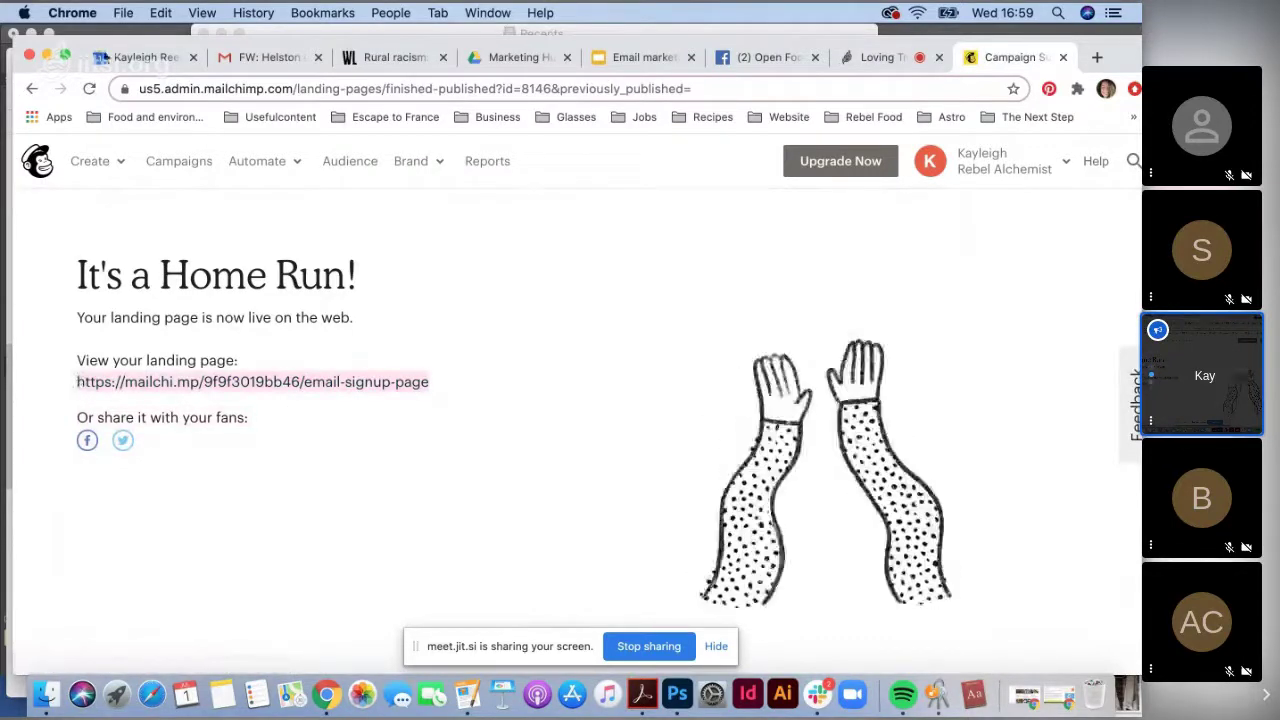
Switch to Gmail, start a new message and paste the landing page URL into its body.
click(254, 57)
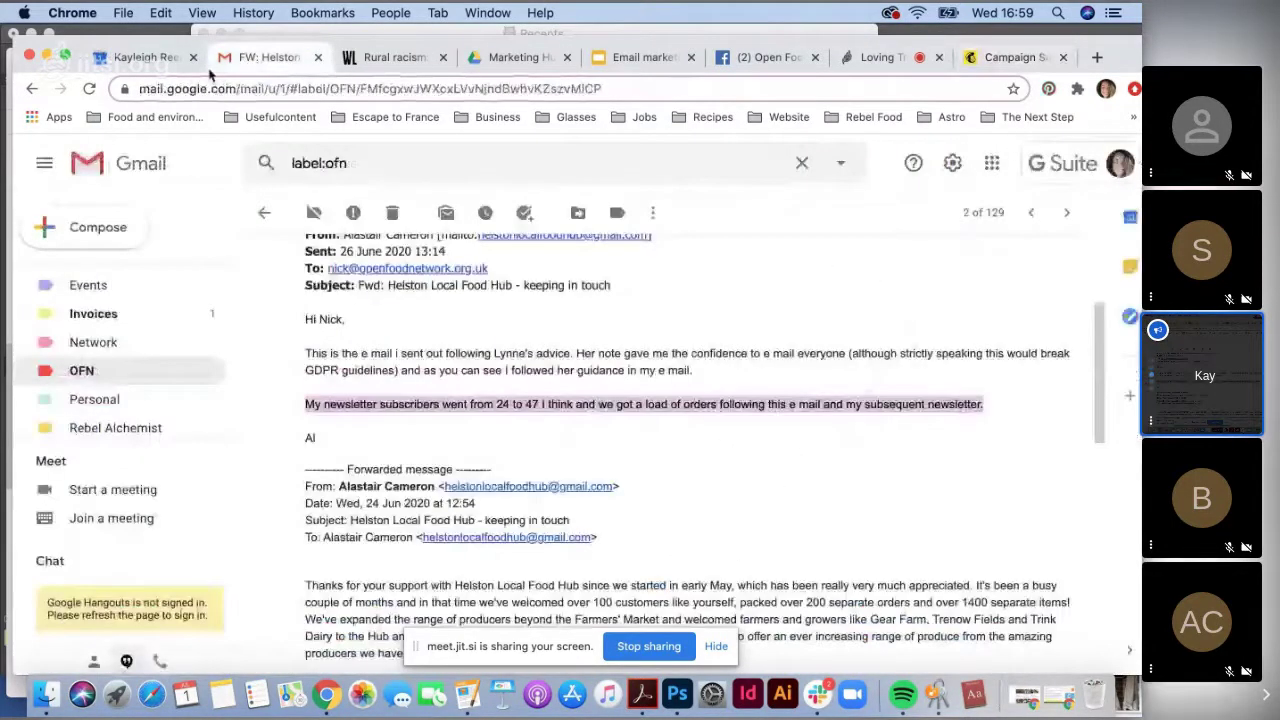
click(98, 227)
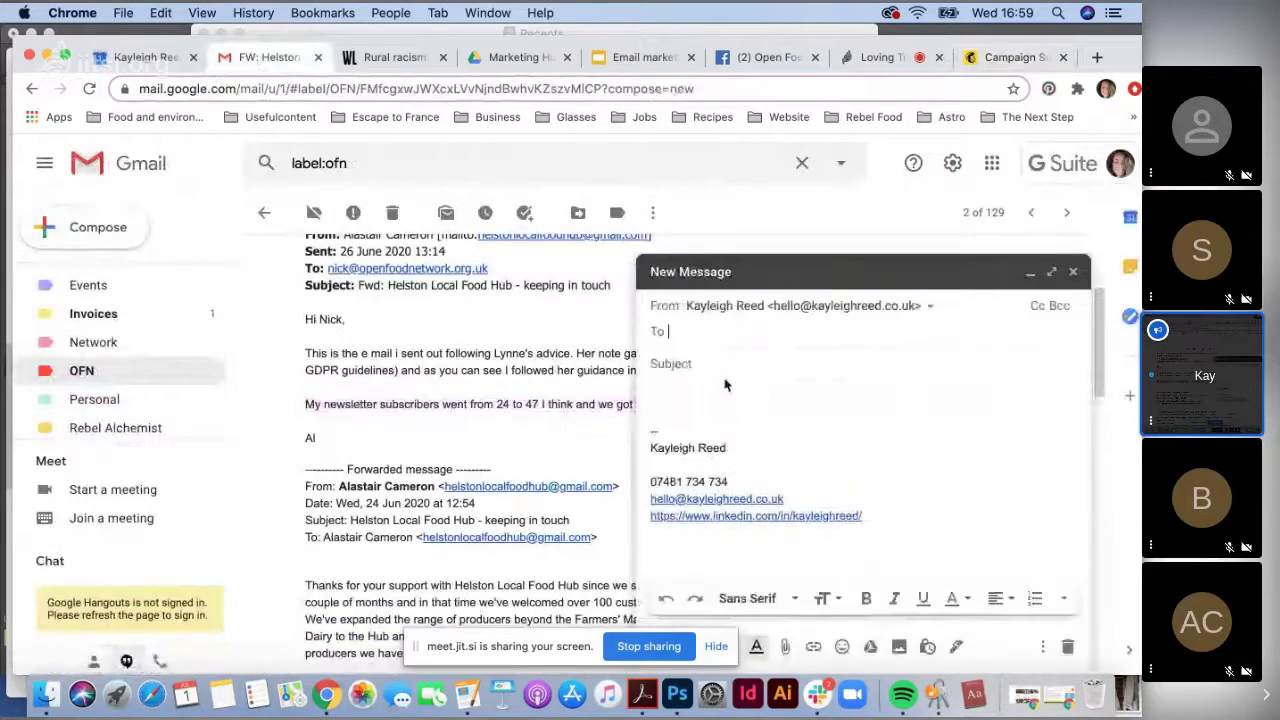
key(ctrl+v)
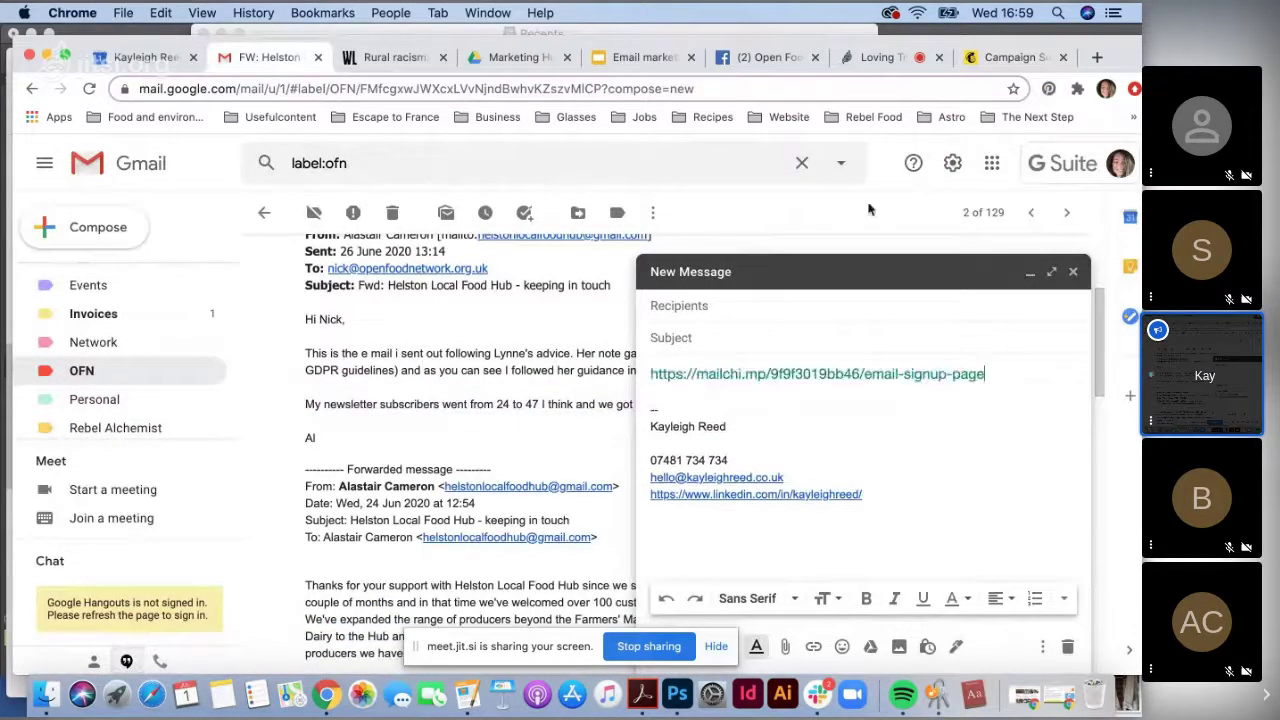
Look at the Open Food Network UK Facebook page and return to the Mailchimp and GDPR slide in the webinar's Google Slides presentation.
click(1012, 58)
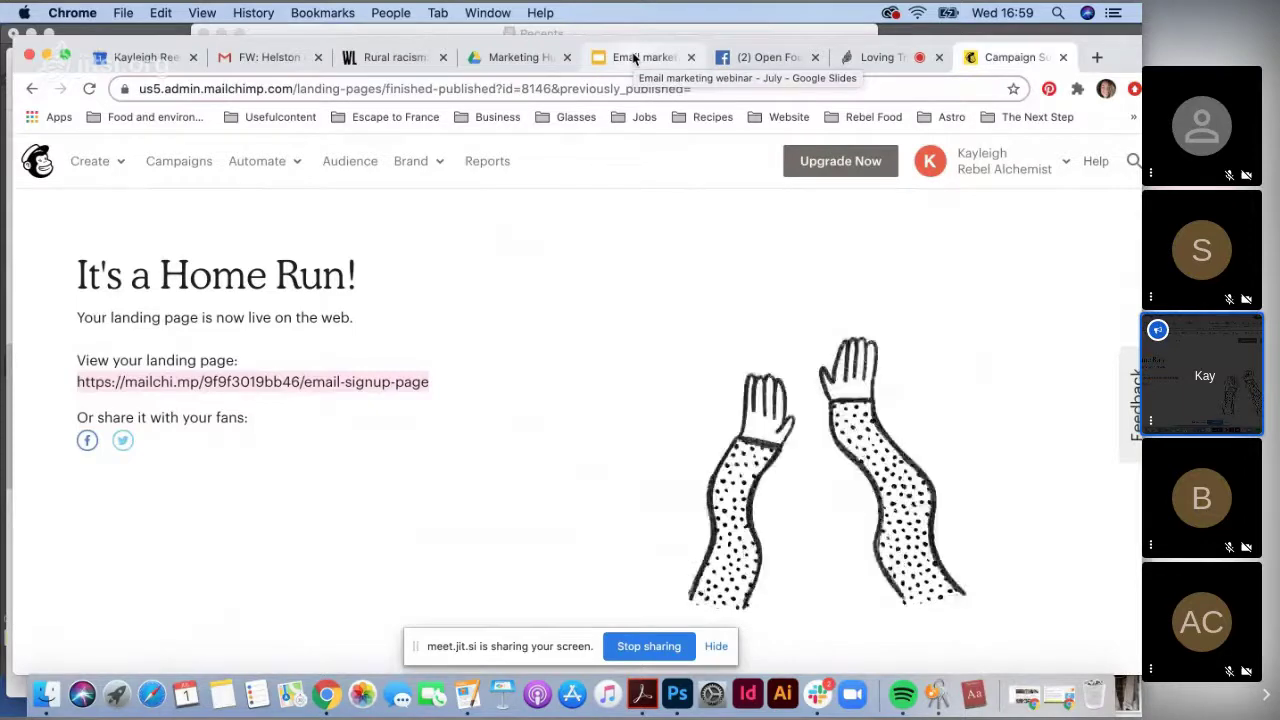
click(634, 59)
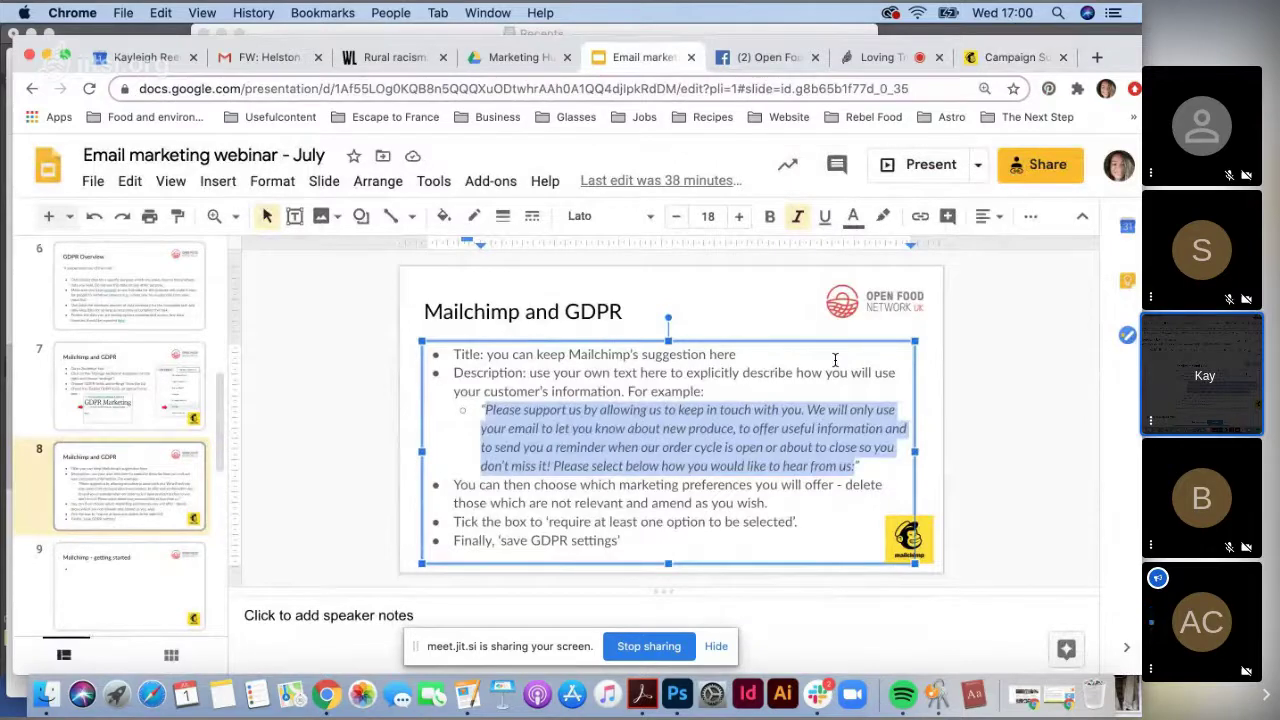
click(1010, 57)
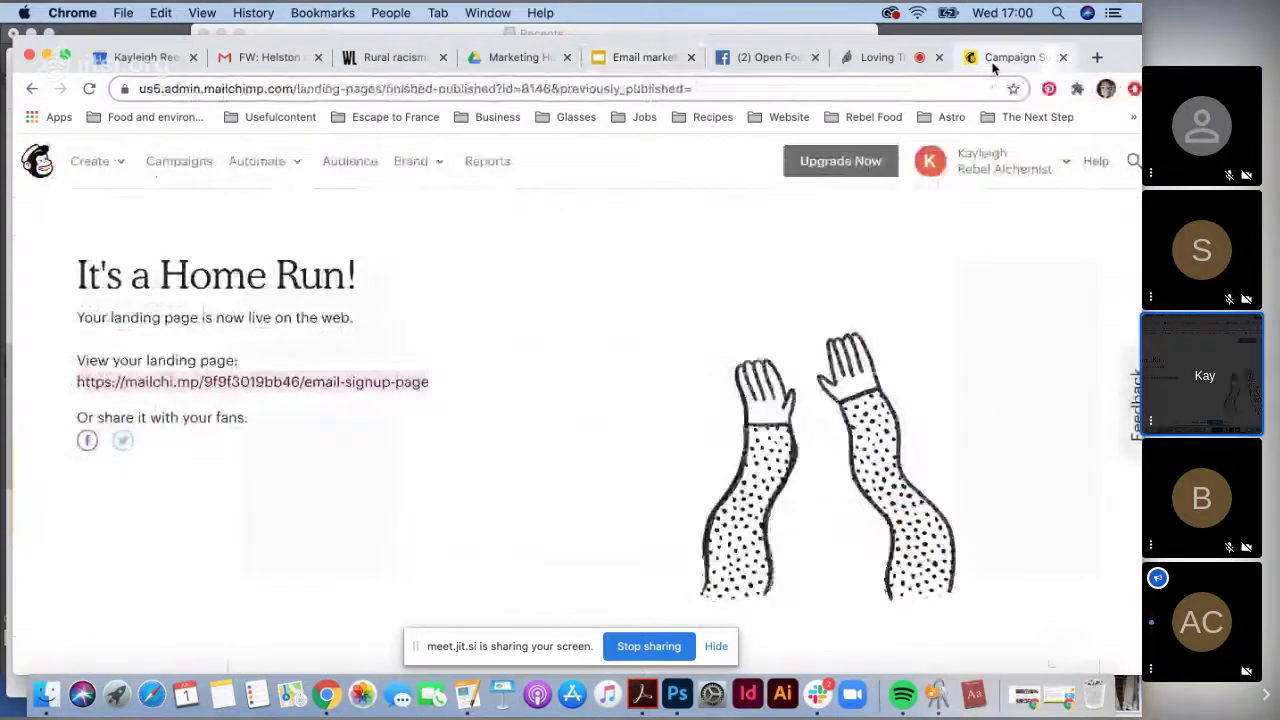
click(765, 58)
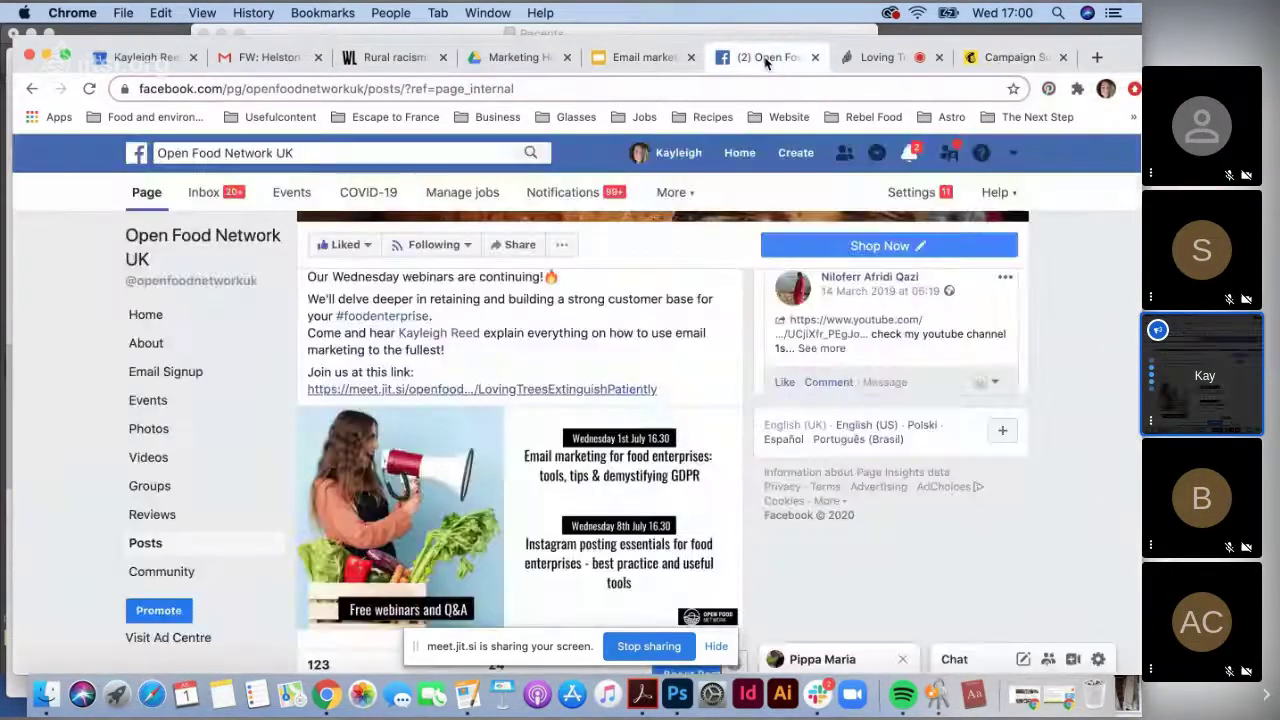
click(1012, 57)
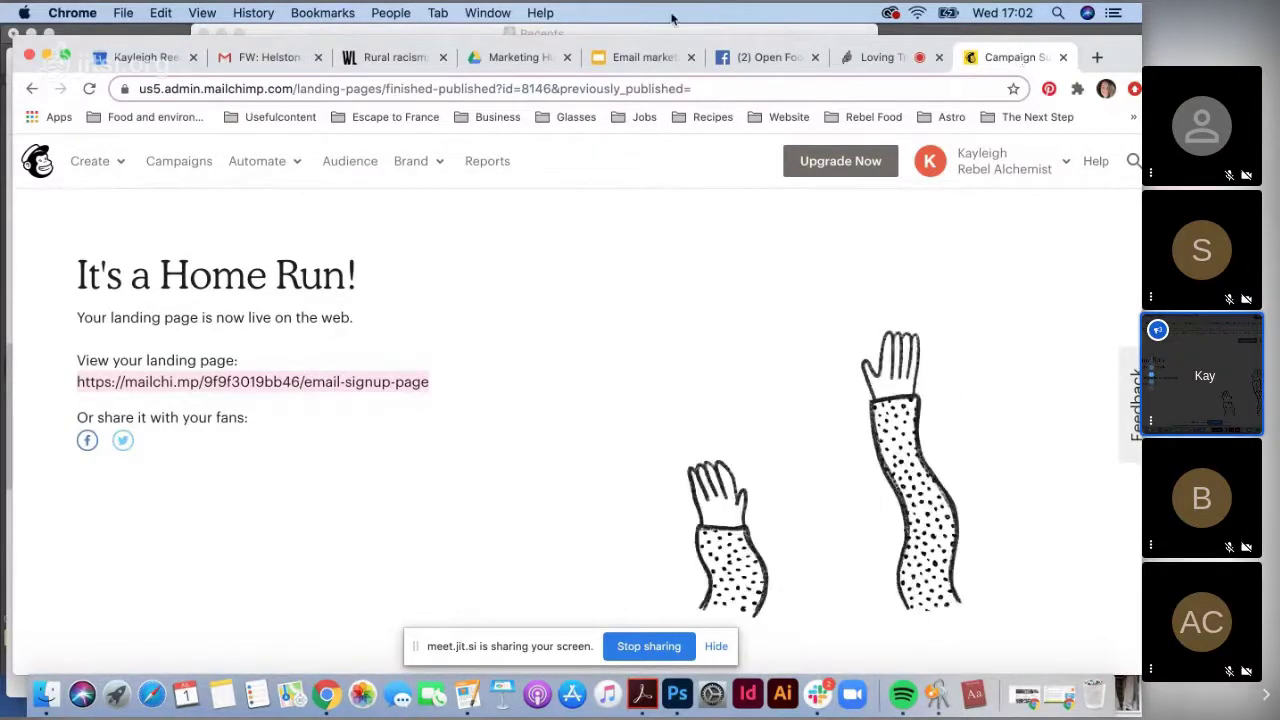
click(643, 58)
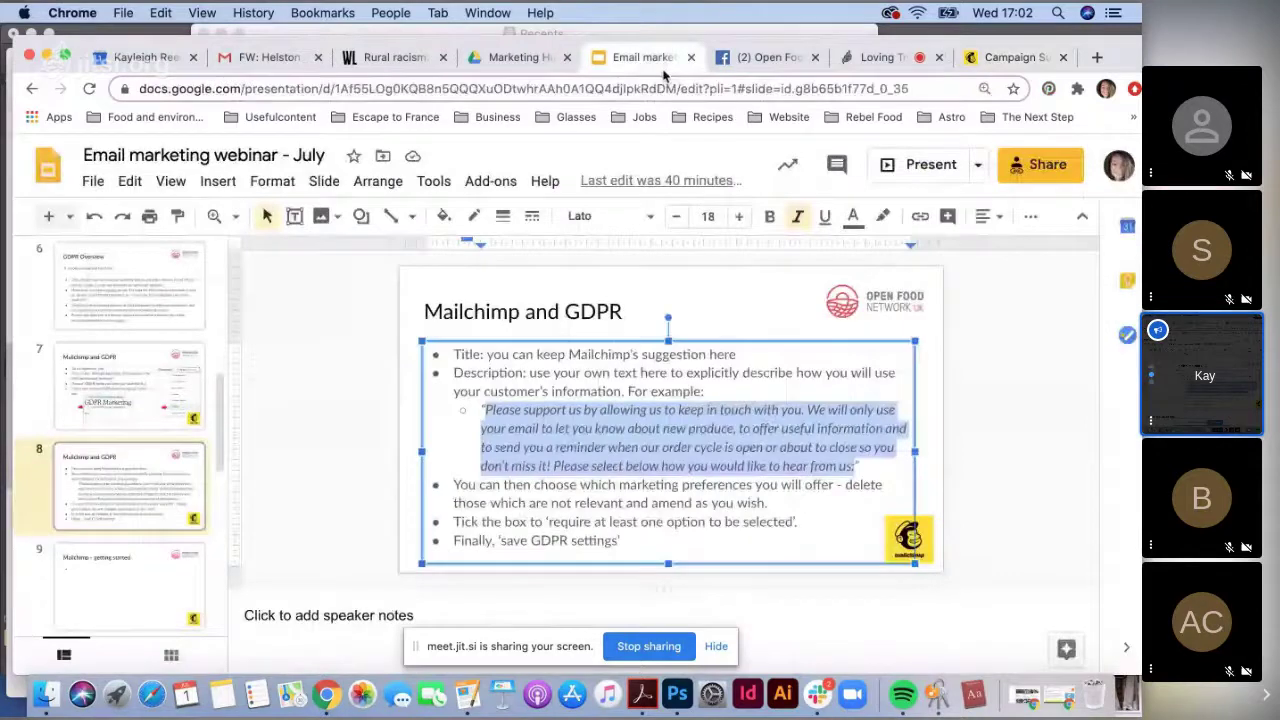